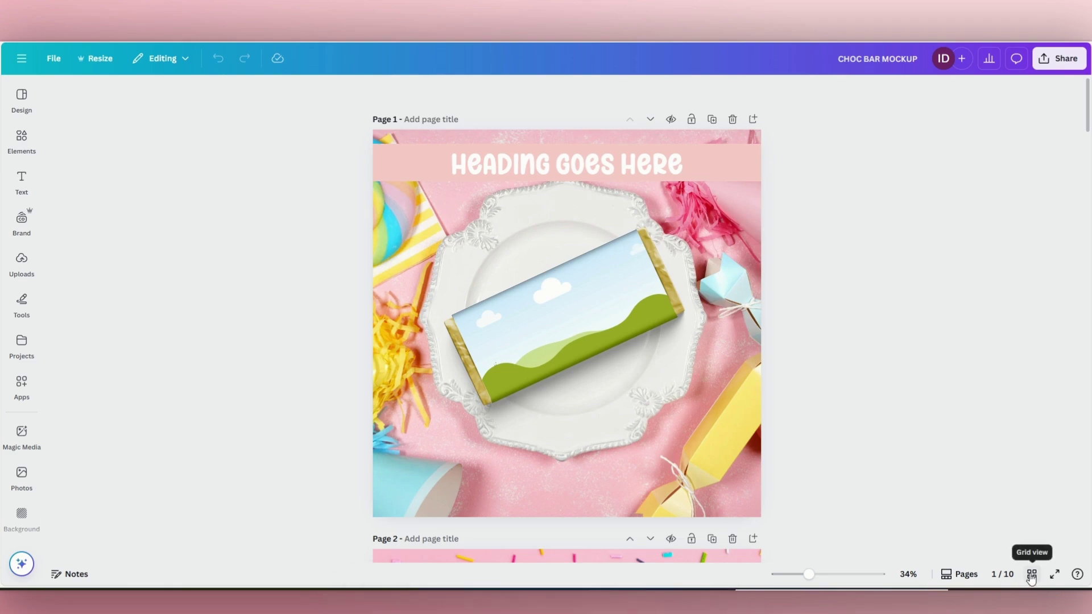
Preview the ten mockup pages in grid view, then scroll down through pages 1–10.
{"action": "left_click", "coordinate": [1031, 576]}
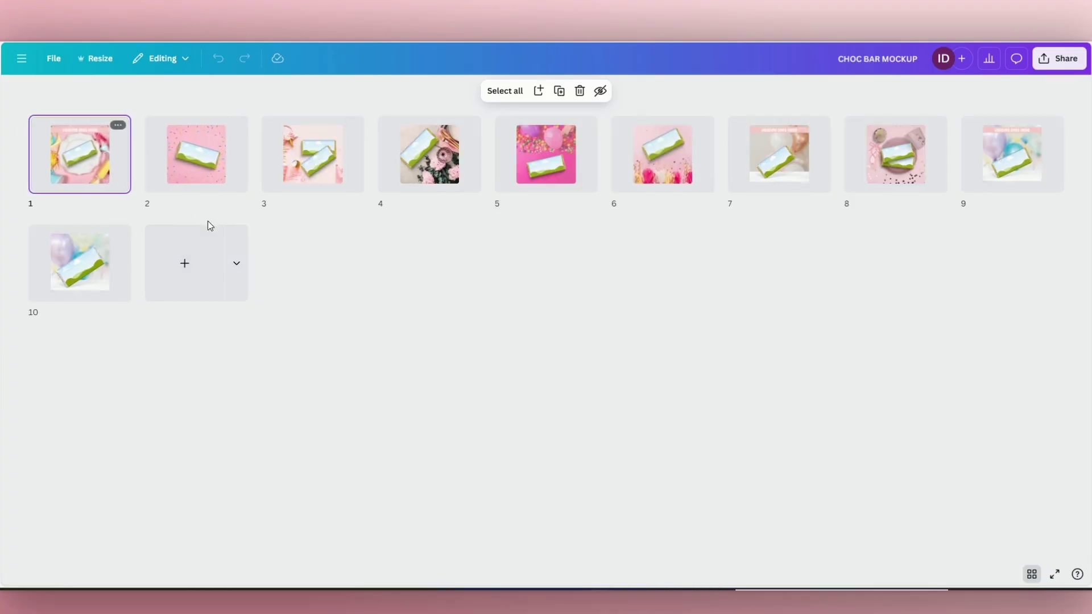
{"action": "left_click", "coordinate": [1033, 579]}
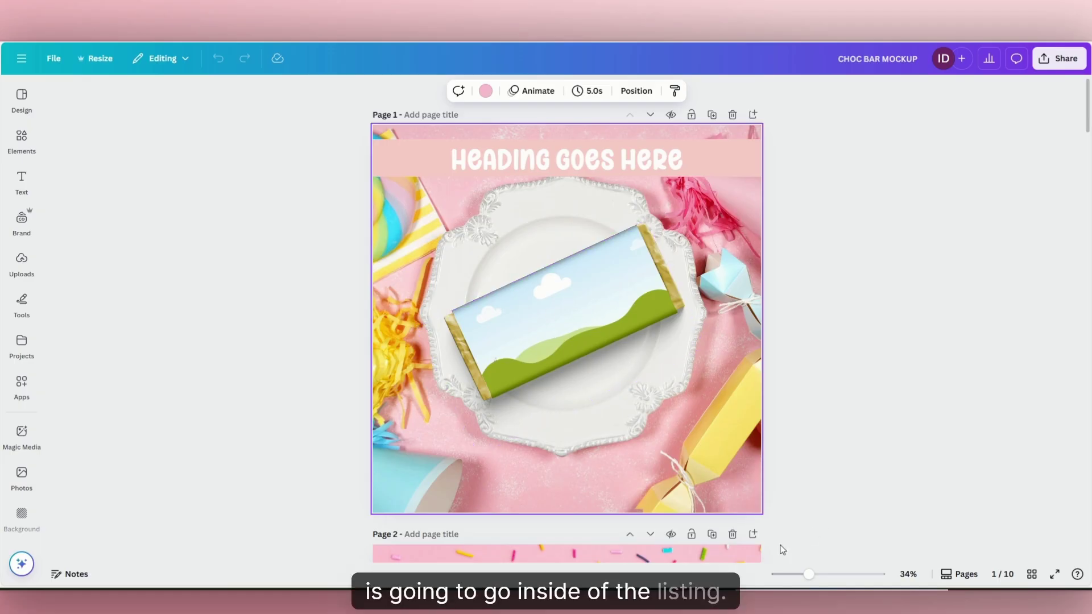
{"action": "scroll", "coordinate": [796, 466], "scroll_direction": "down", "scroll_amount": 5}
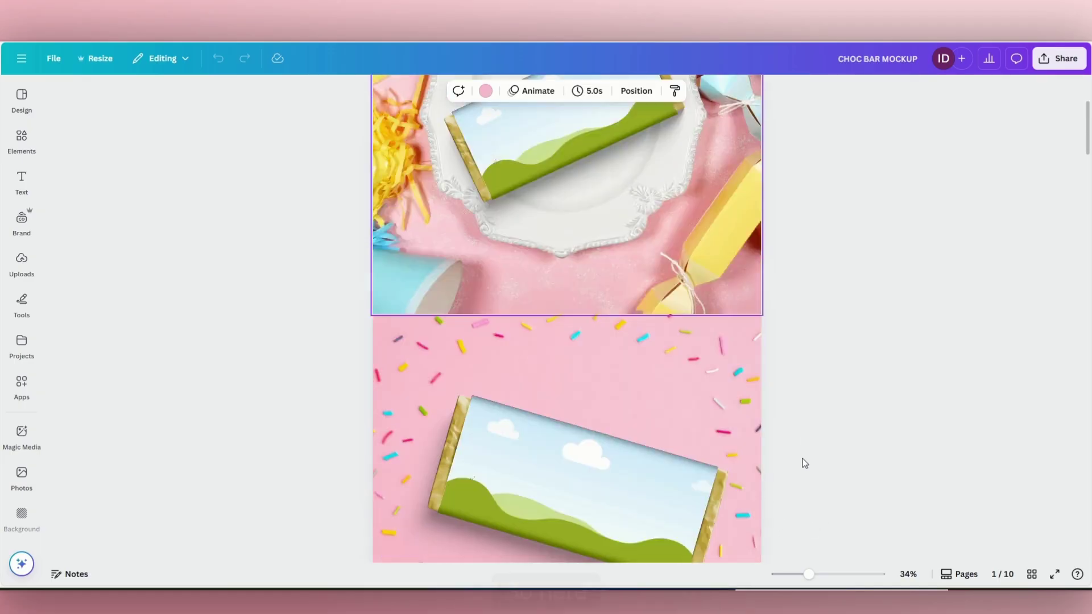
{"action": "scroll", "coordinate": [804, 462], "scroll_direction": "down", "scroll_amount": 5}
{"action": "scroll", "coordinate": [799, 465], "scroll_direction": "down", "scroll_amount": 2}
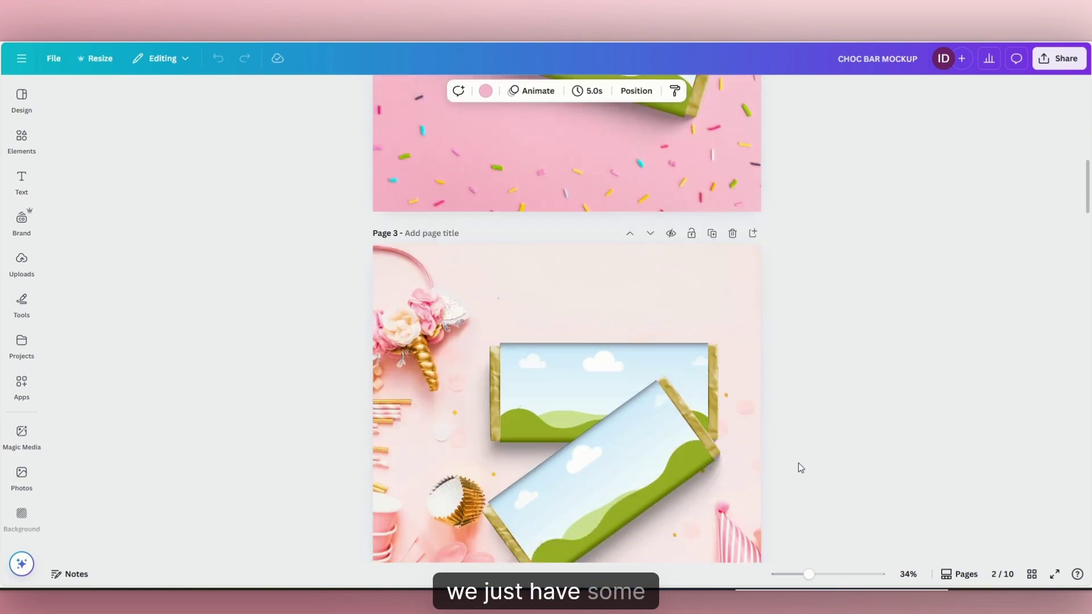
{"action": "scroll", "coordinate": [801, 467], "scroll_direction": "down", "scroll_amount": 10}
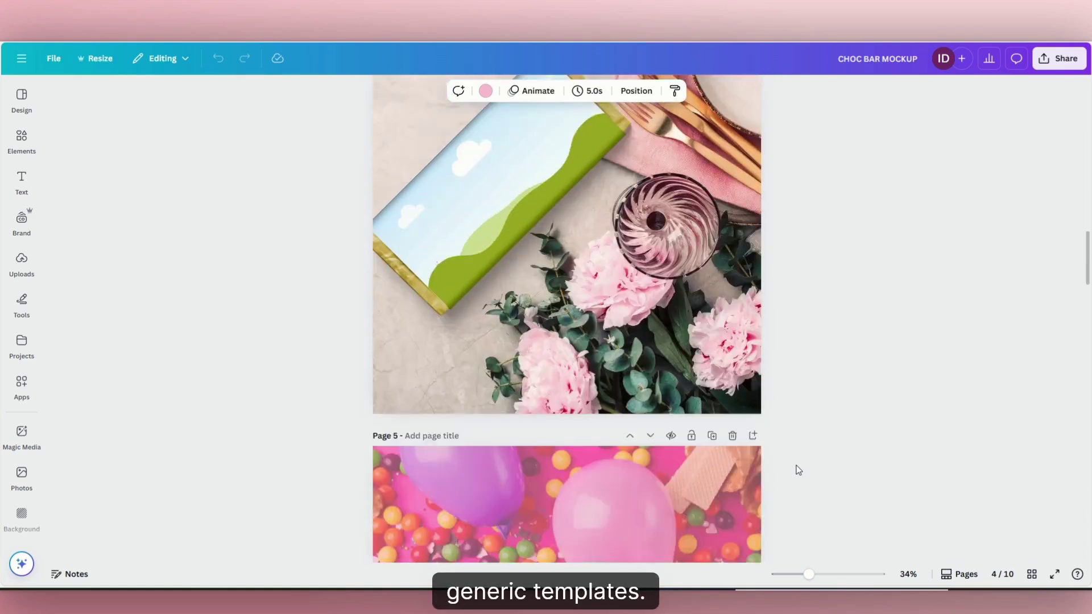
{"action": "scroll", "coordinate": [798, 470], "scroll_direction": "down", "scroll_amount": 10}
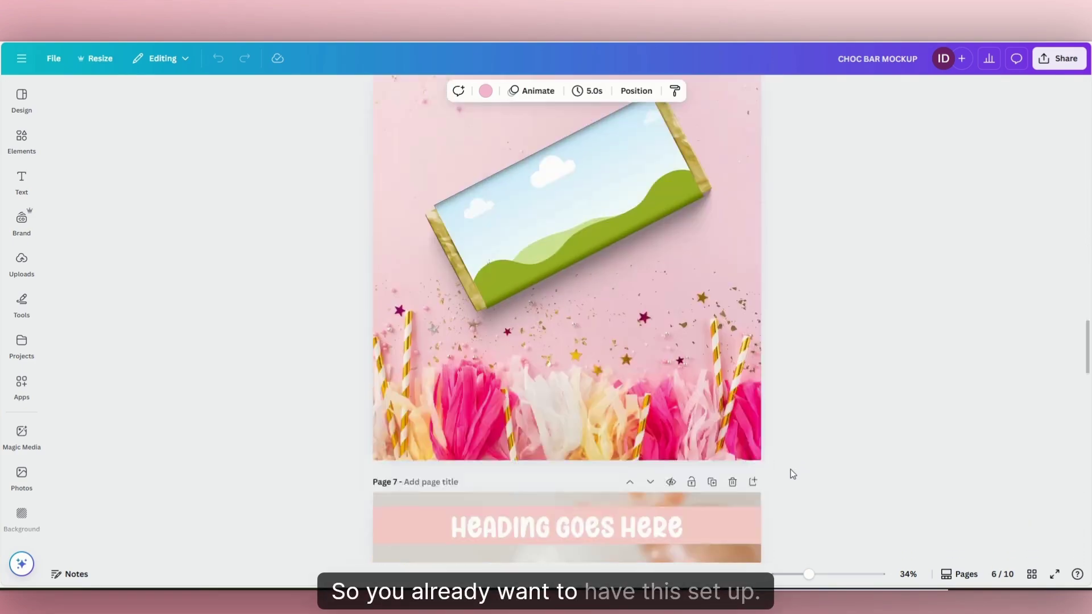
{"action": "scroll", "coordinate": [793, 474], "scroll_direction": "down", "scroll_amount": 10}
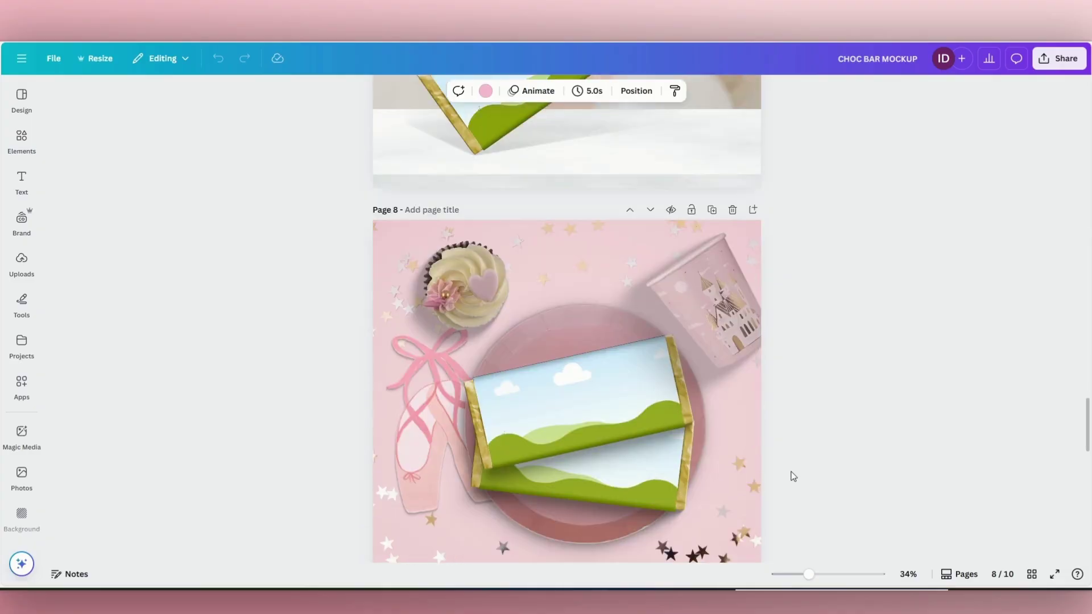
{"action": "scroll", "coordinate": [793, 477], "scroll_direction": "down", "scroll_amount": 10}
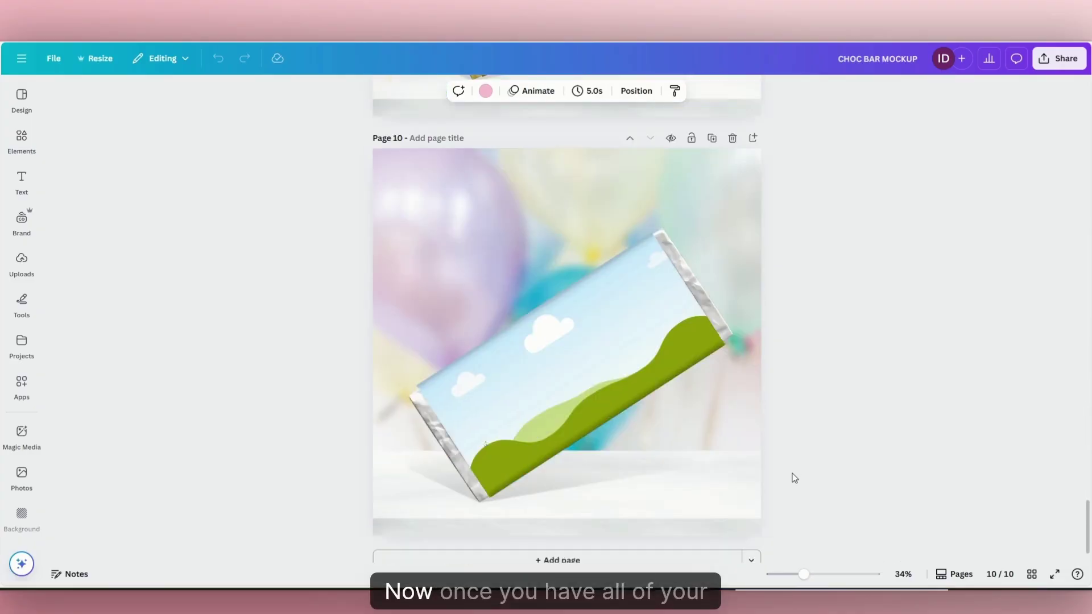
Scroll back up through the mockup pages to the first page.
{"action": "scroll", "coordinate": [795, 478], "scroll_direction": "up", "scroll_amount": 1}
{"action": "scroll", "coordinate": [780, 483], "scroll_direction": "up", "scroll_amount": 8}
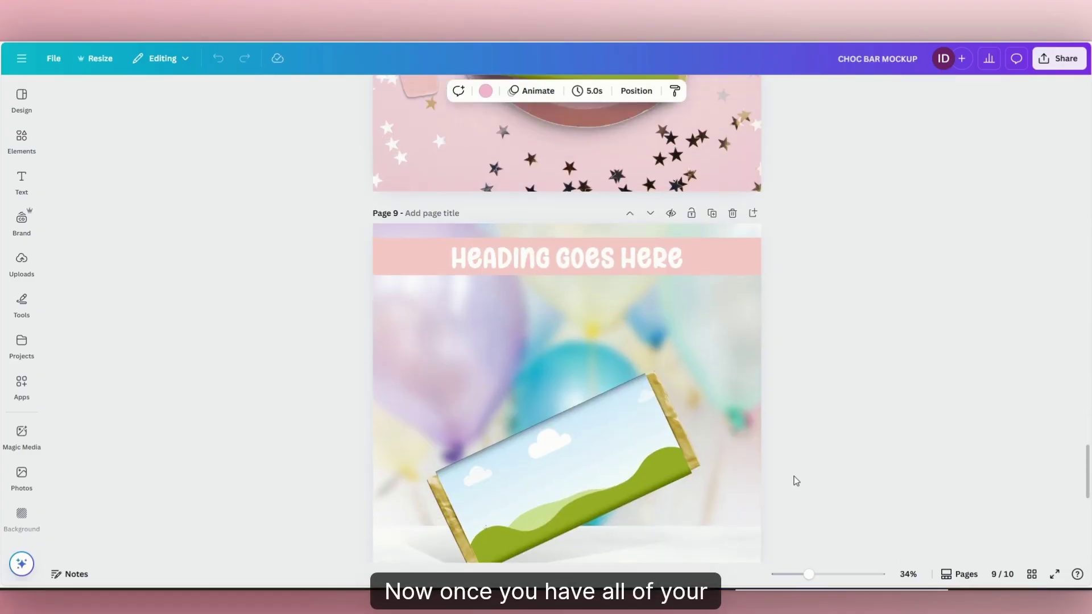
{"action": "scroll", "coordinate": [767, 488], "scroll_direction": "up", "scroll_amount": 15}
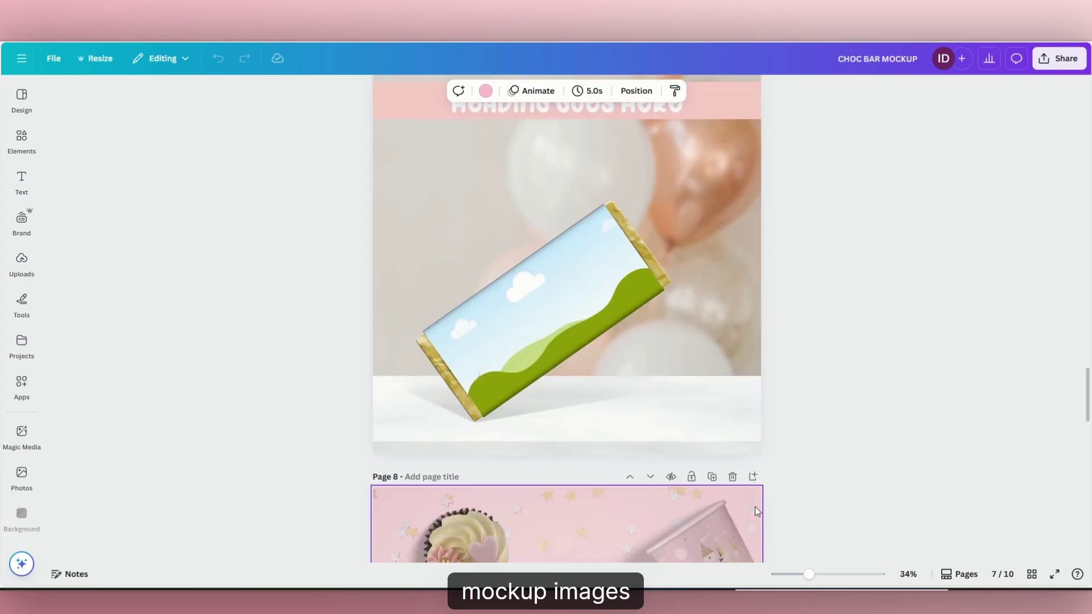
{"action": "scroll", "coordinate": [760, 360], "scroll_direction": "up", "scroll_amount": 8}
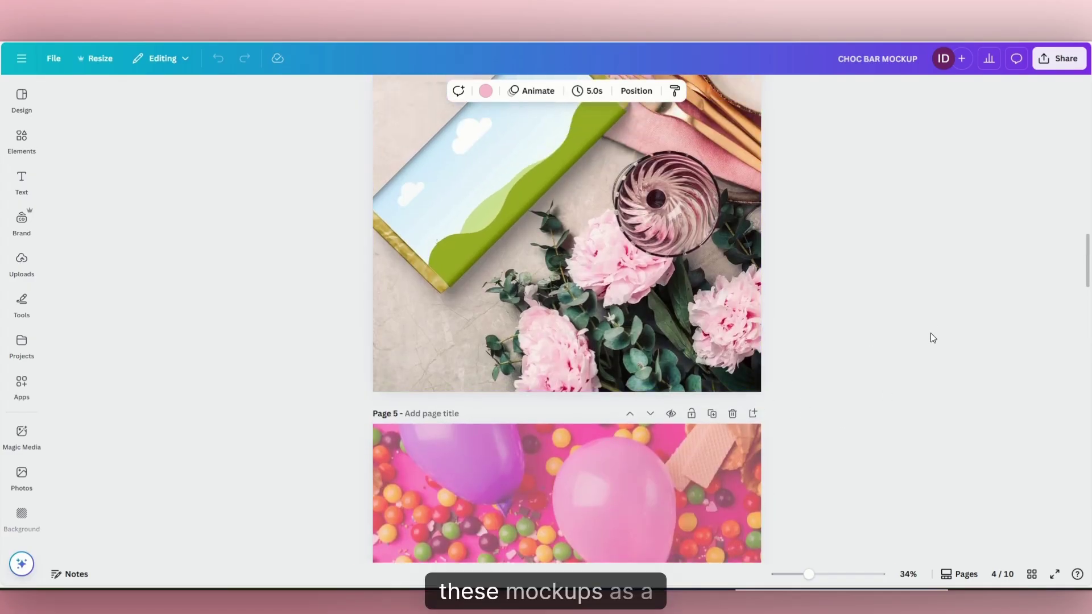
{"action": "scroll", "coordinate": [838, 347], "scroll_direction": "up", "scroll_amount": 5}
{"action": "scroll", "coordinate": [830, 354], "scroll_direction": "up", "scroll_amount": 5}
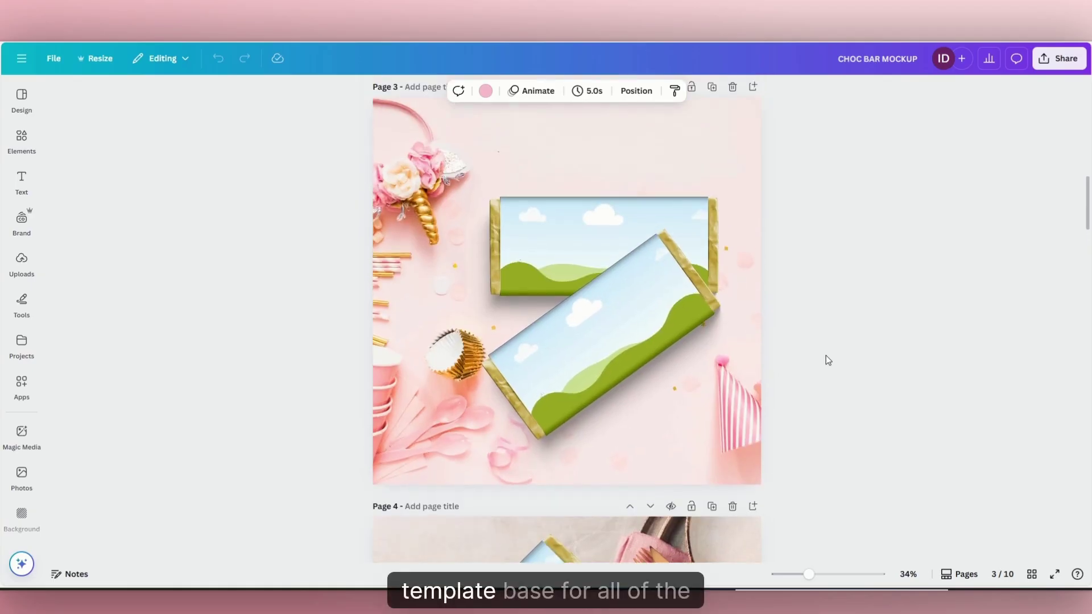
{"action": "scroll", "coordinate": [819, 348], "scroll_direction": "up", "scroll_amount": 8}
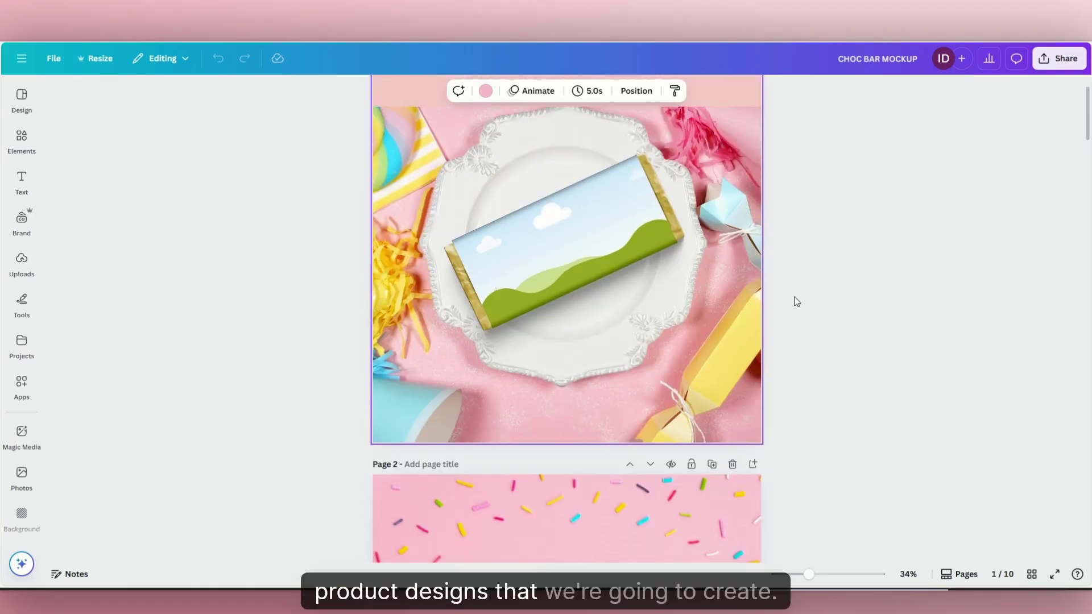
{"action": "scroll", "coordinate": [797, 301], "scroll_direction": "up", "scroll_amount": 2}
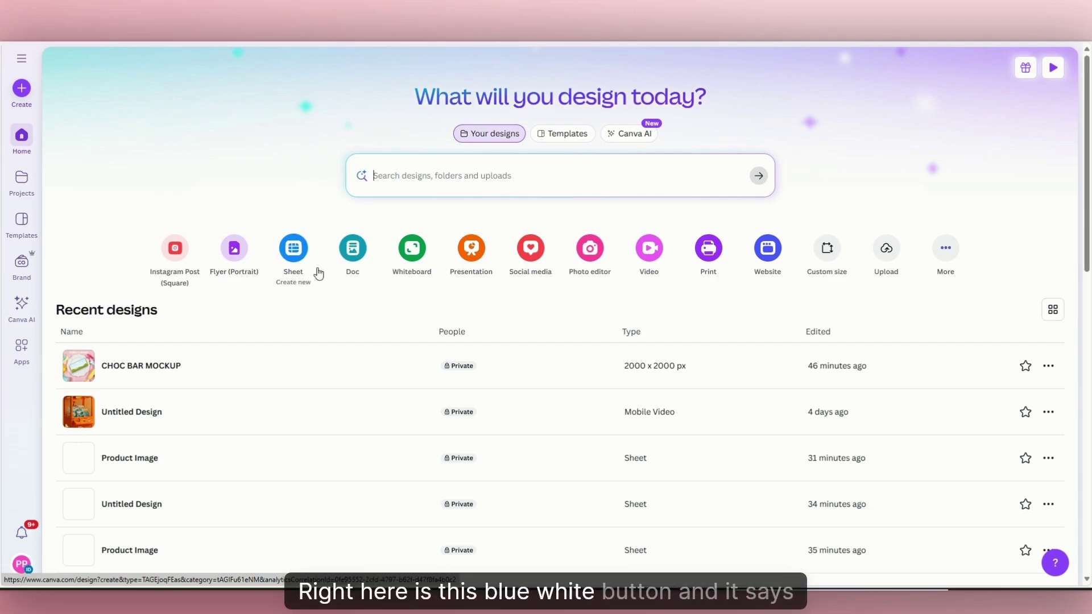
Create a new blank Sheet from the Home page's Create new shortcuts.
{"action": "left_click", "coordinate": [293, 252]}
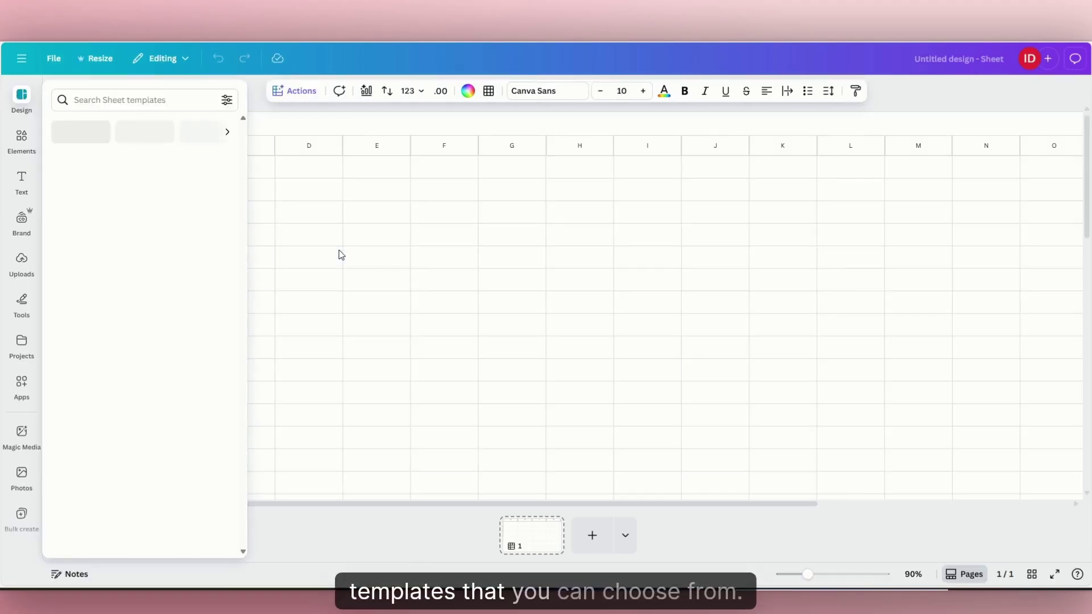
Enter the headers 'Product Image' in A1 and 'Product Heading' in B1.
{"action": "left_click", "coordinate": [266, 121]}
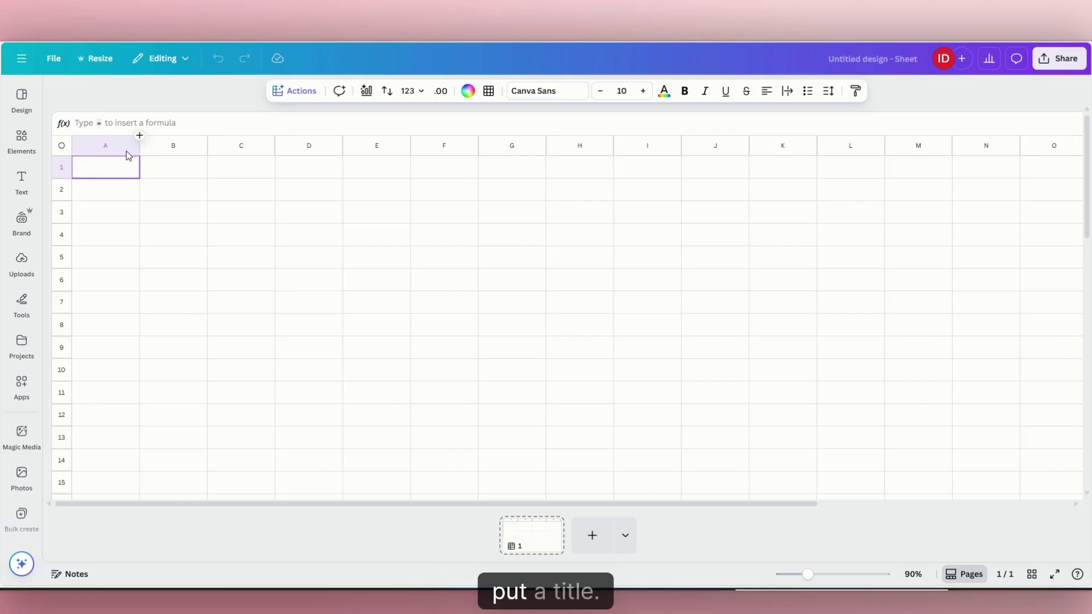
{"action": "type", "text": "r"}
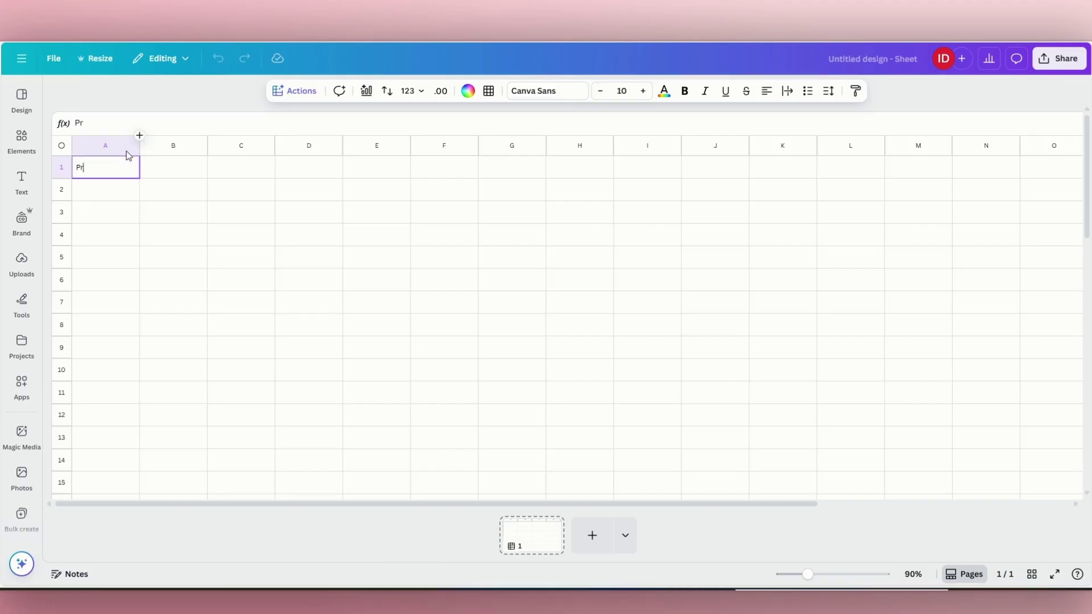
{"action": "type", "text": "oduct"}
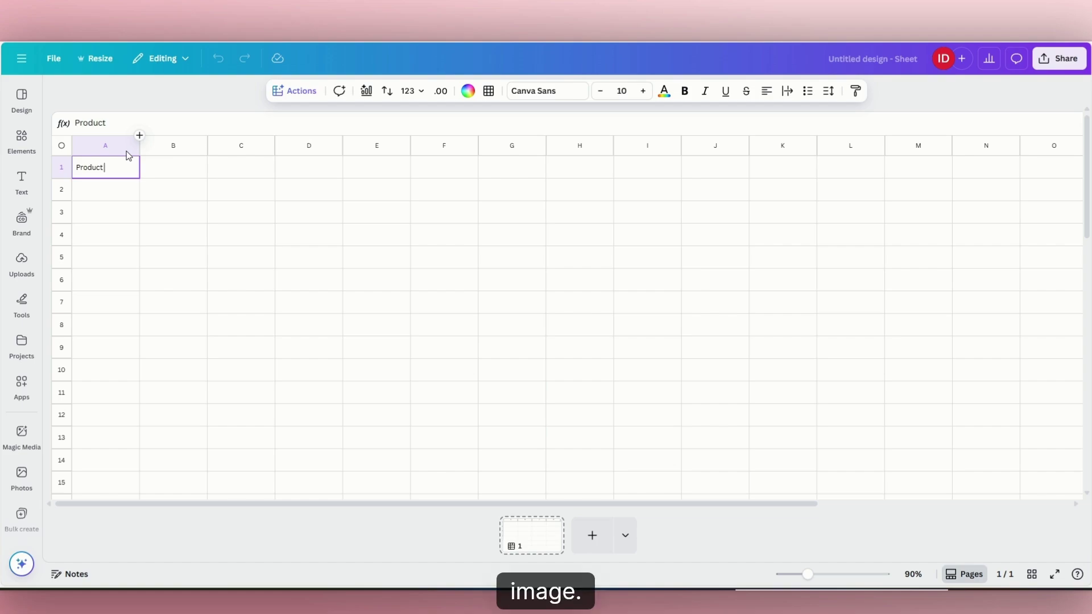
{"action": "type", "text": " Image"}
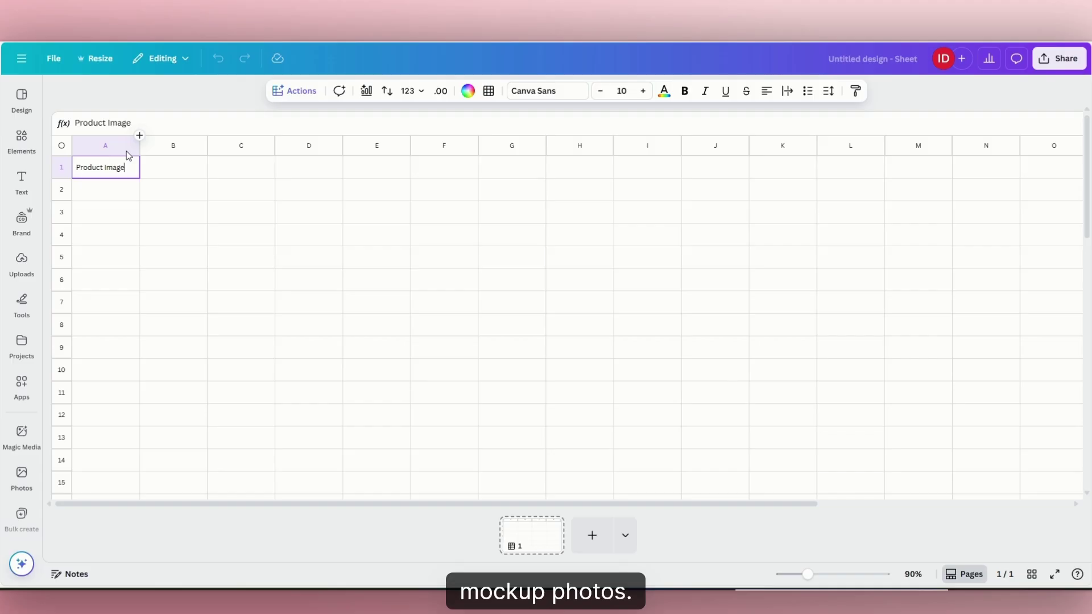
{"action": "left_click", "coordinate": [191, 169]}
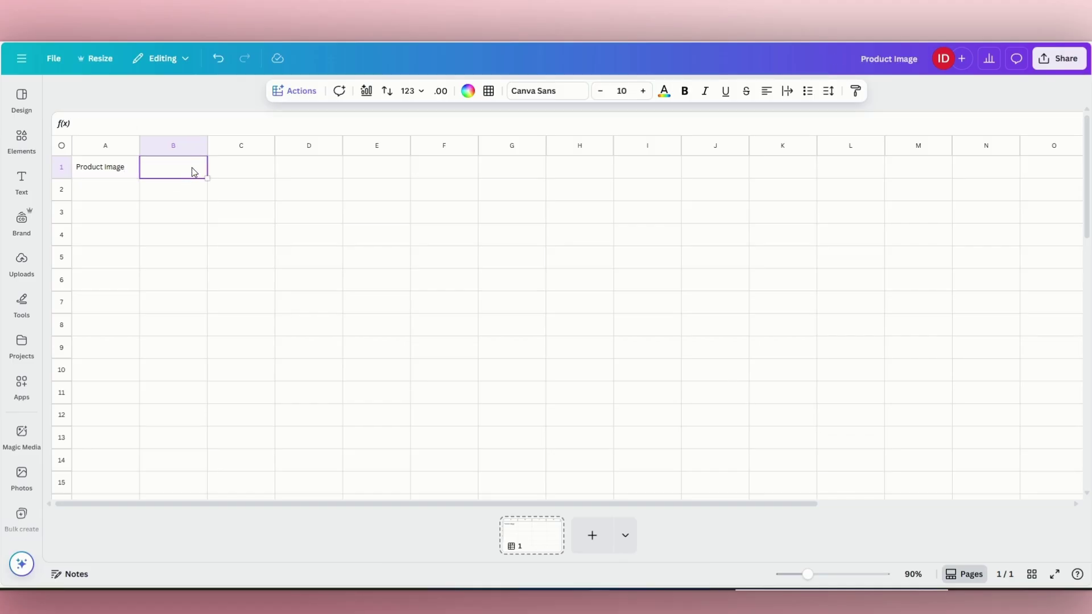
{"action": "type", "text": "Product Heading"}
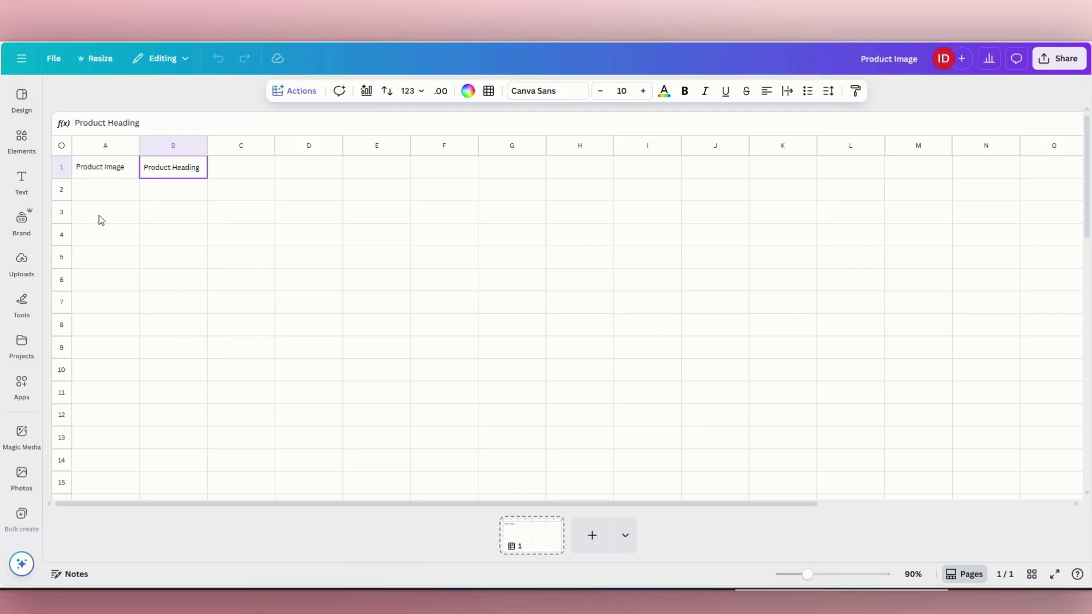
Place four uploaded mockup images into cells A2, A3, A4 and A5.
{"action": "left_click", "coordinate": [22, 138]}
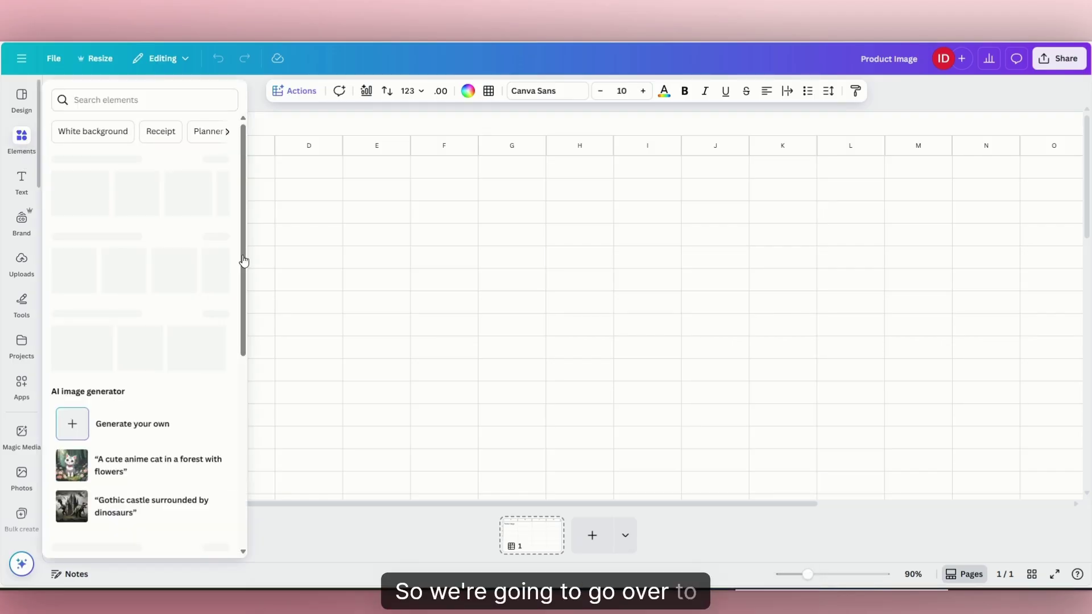
{"action": "left_click", "coordinate": [23, 263]}
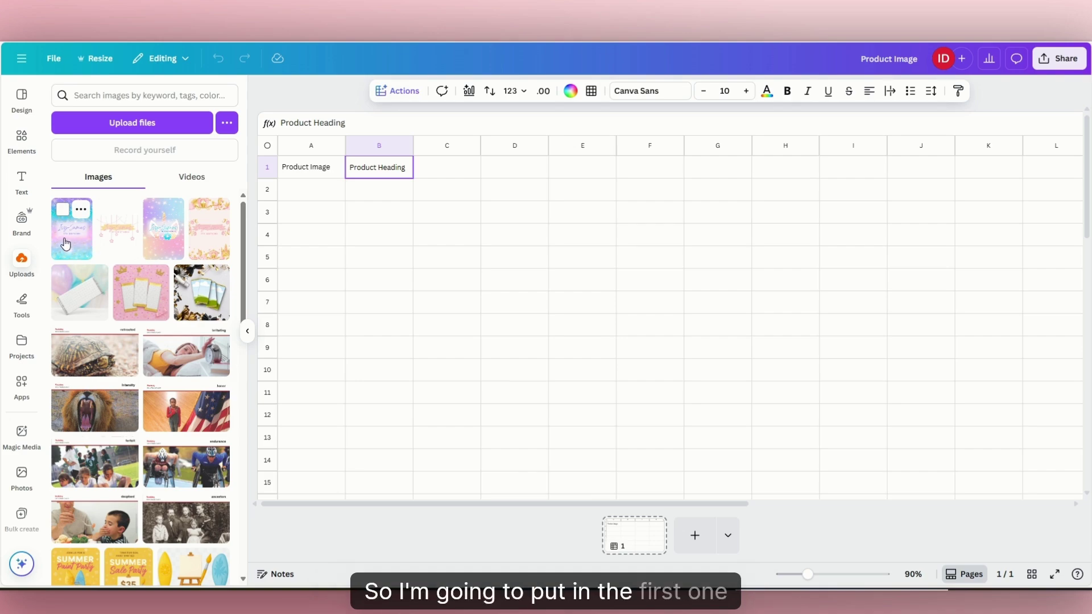
{"action": "left_click_drag", "start_coordinate": [66, 241], "coordinate": [304, 193]}
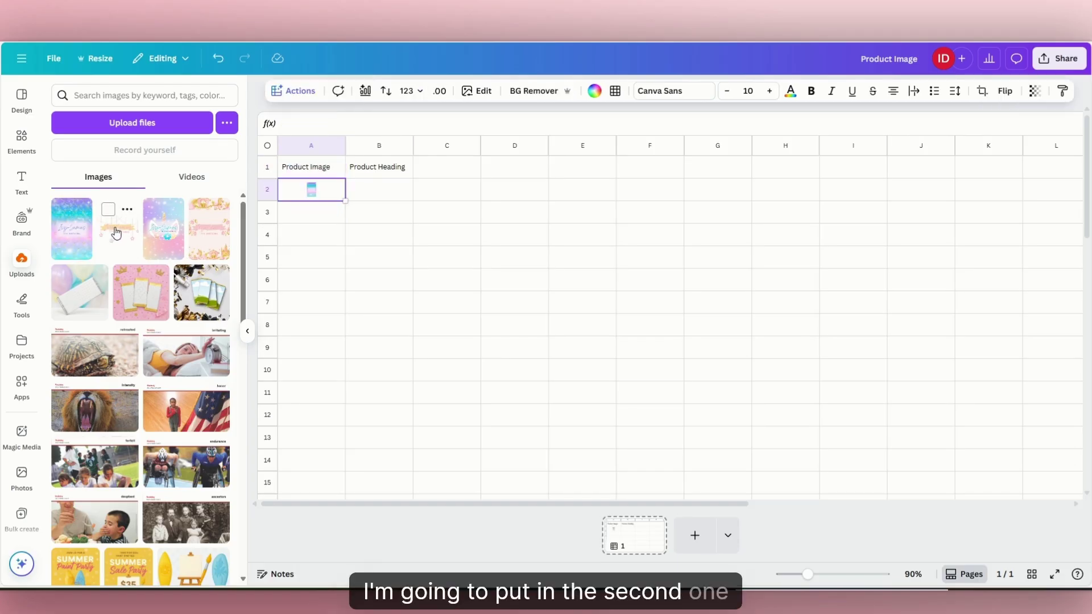
{"action": "left_click_drag", "start_coordinate": [116, 234], "coordinate": [309, 217]}
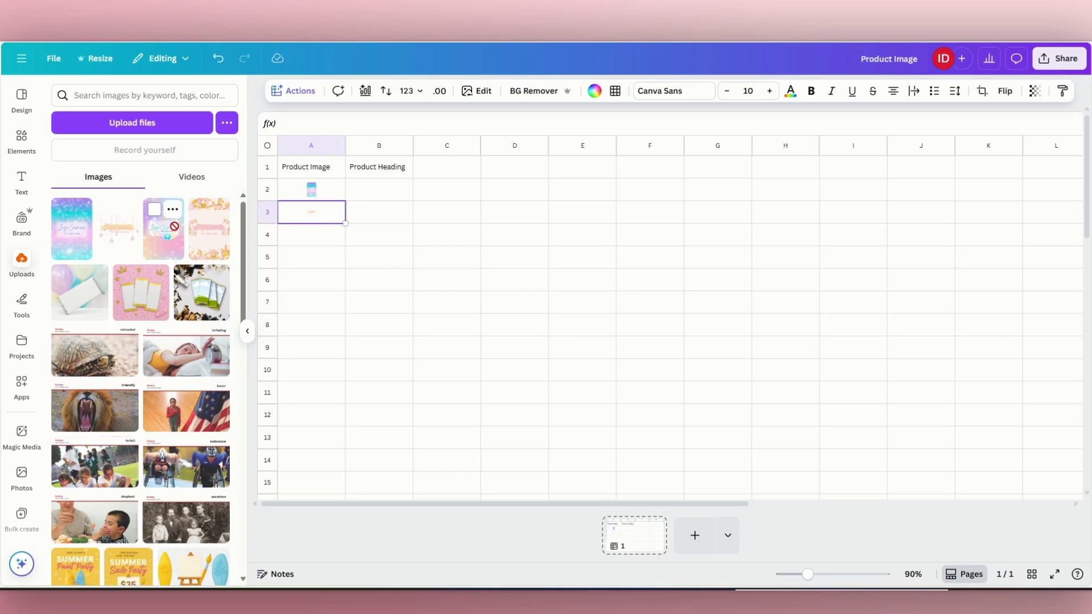
{"action": "left_click_drag", "start_coordinate": [171, 228], "coordinate": [306, 239]}
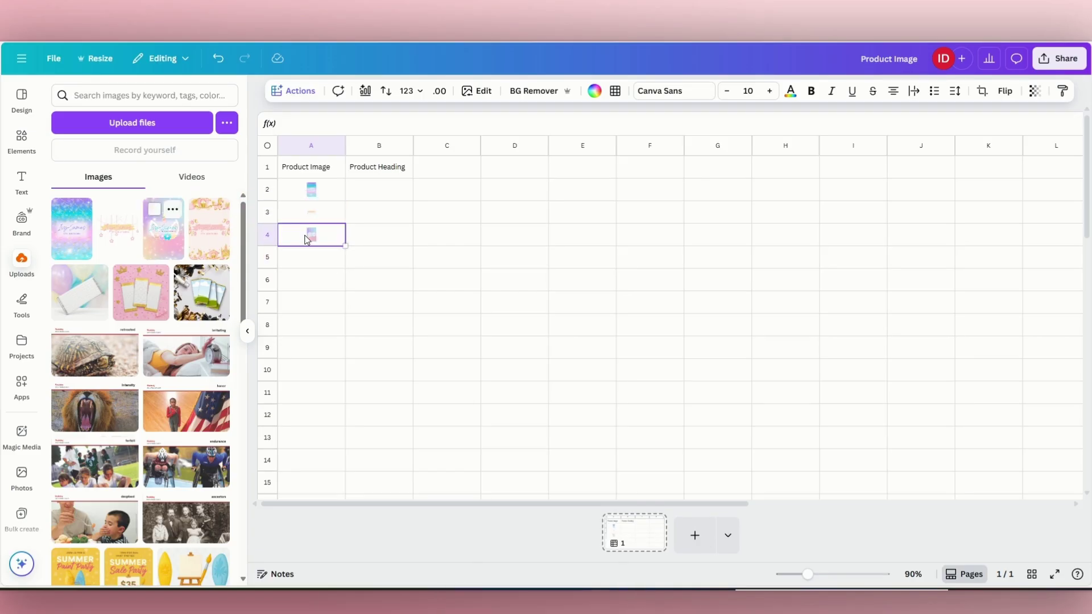
{"action": "left_click_drag", "start_coordinate": [201, 245], "coordinate": [312, 257]}
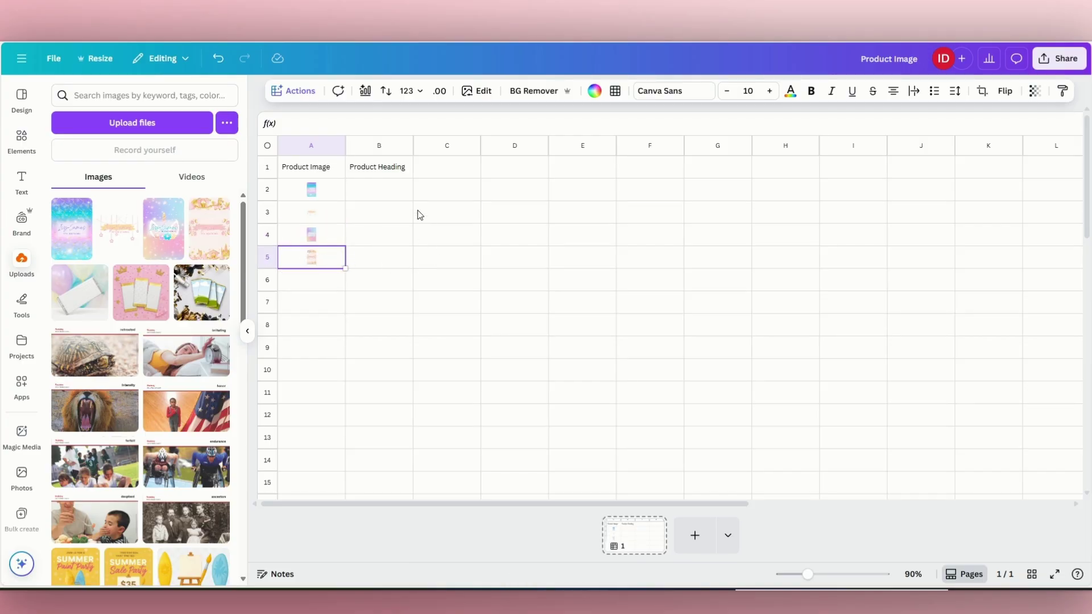
Fill B2–B5 with Mermaid Party, Star Party, Unicorn Party and Princess Party, then collapse Uploads.
{"action": "left_click", "coordinate": [379, 196]}
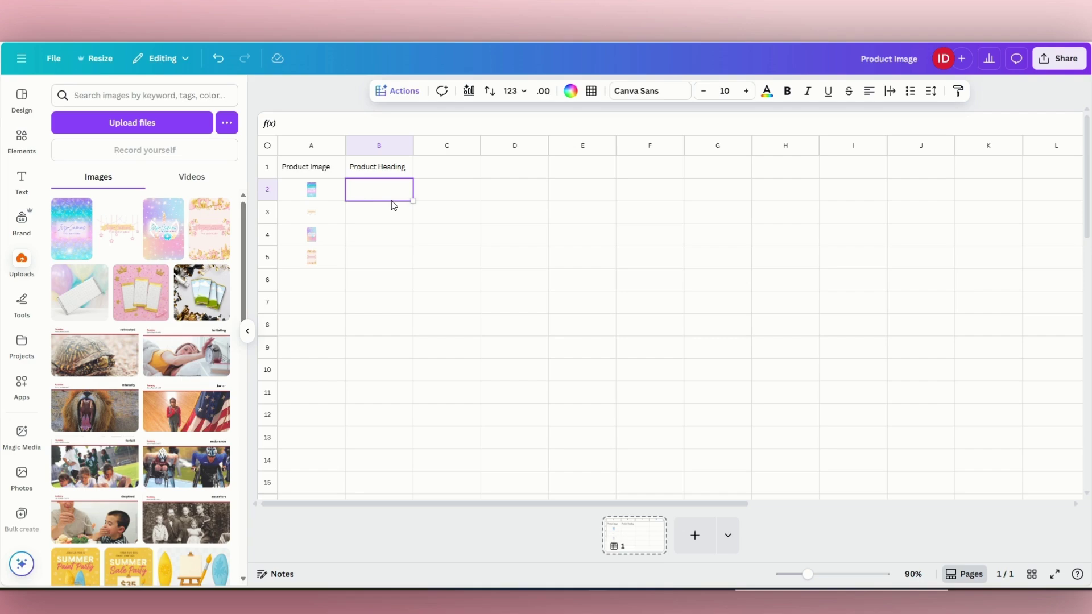
{"action": "type", "text": "M"}
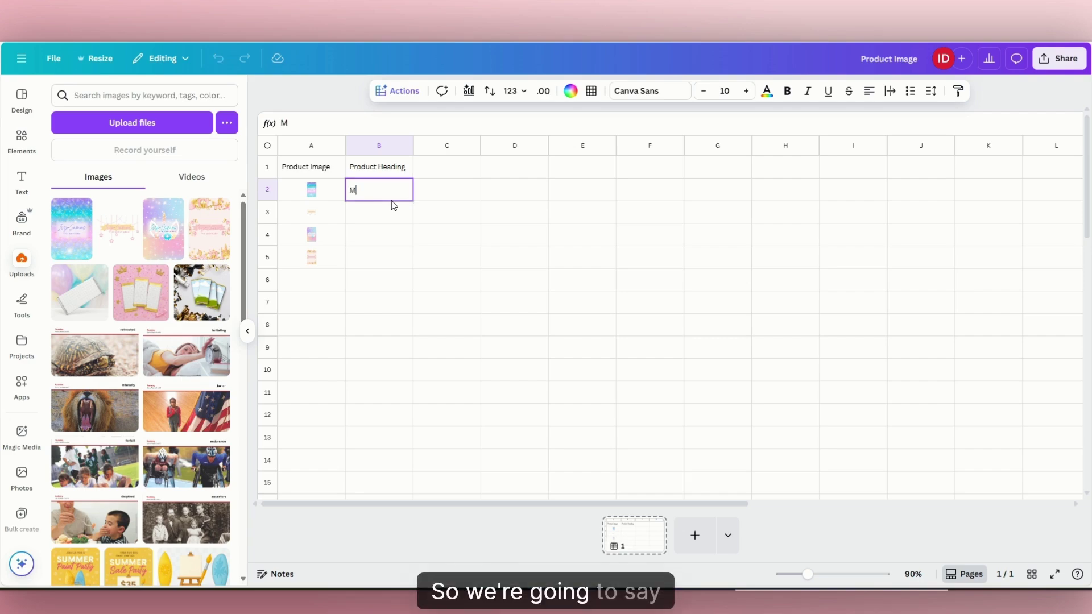
{"action": "type", "text": "erma"}
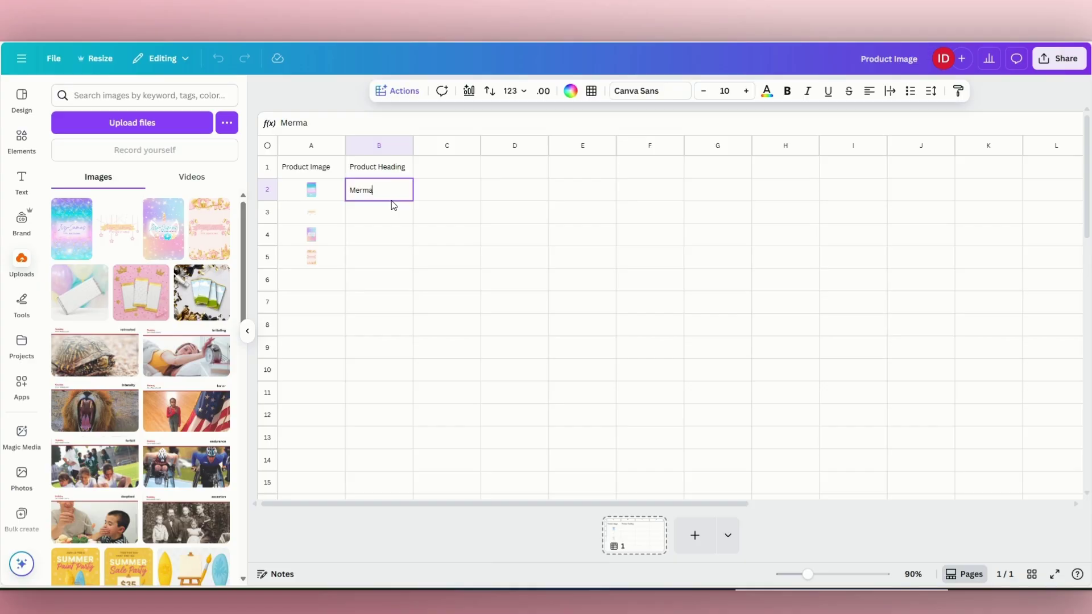
{"action": "type", "text": "diid Party"}
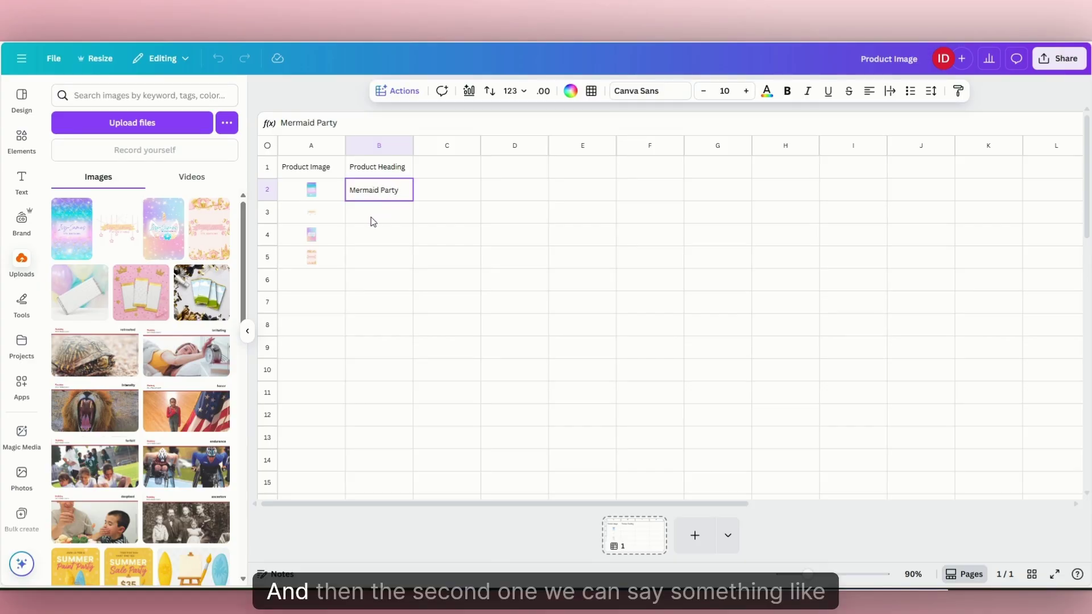
{"action": "left_click", "coordinate": [373, 221]}
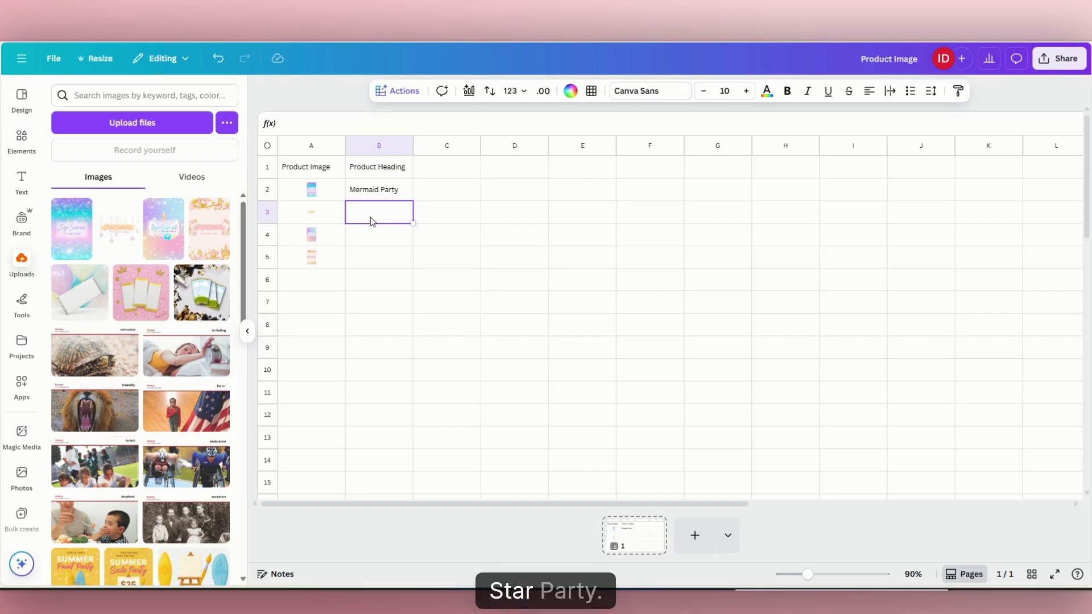
{"action": "type", "text": "Sta"}
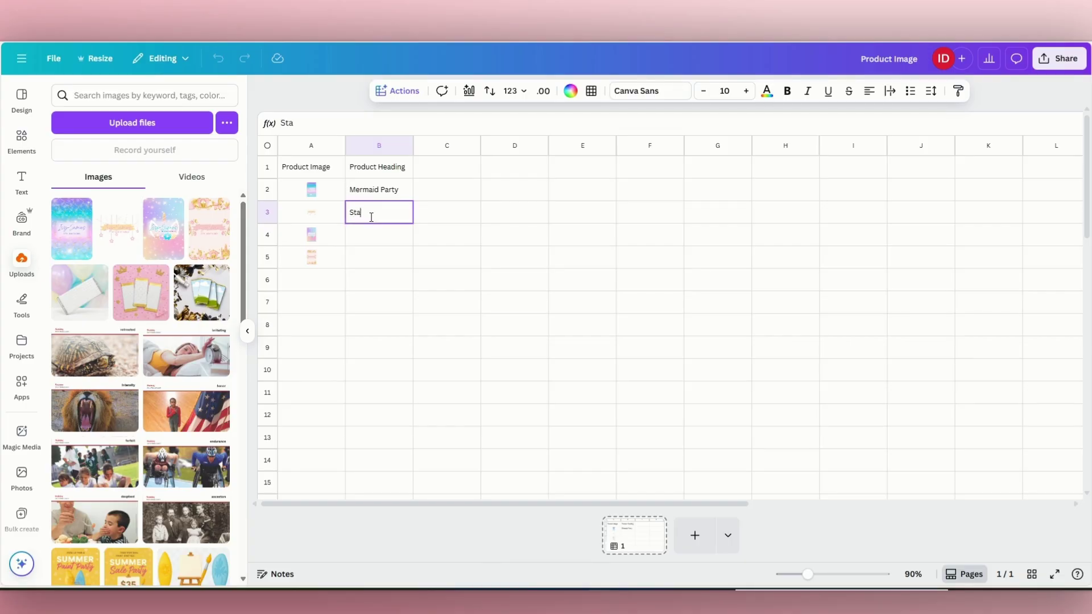
{"action": "type", "text": "r Party"}
{"action": "left_click", "coordinate": [378, 238]}
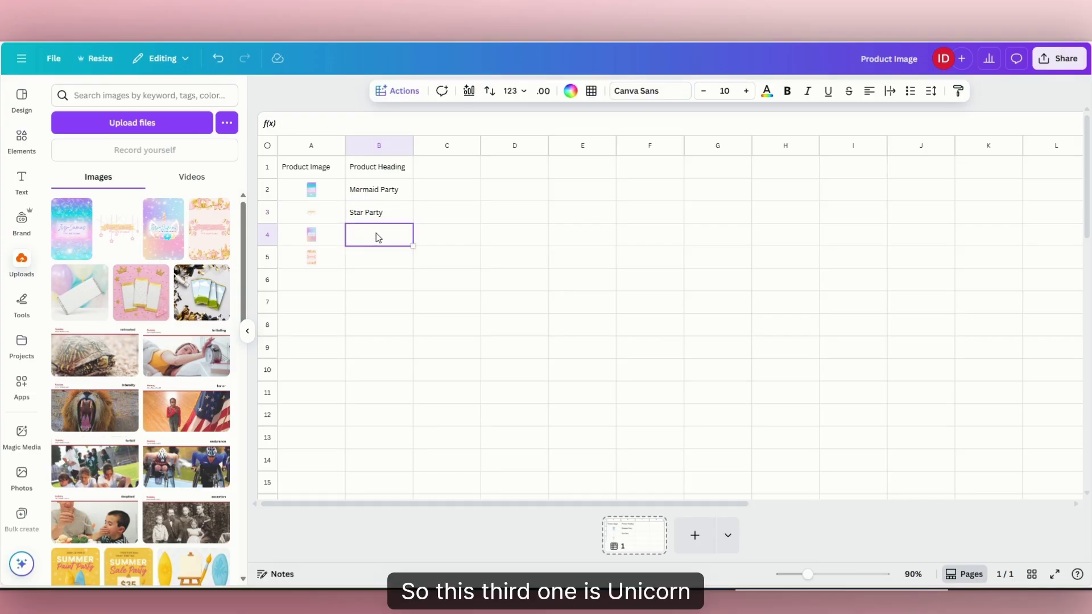
{"action": "type", "text": "Unicorn Party"}
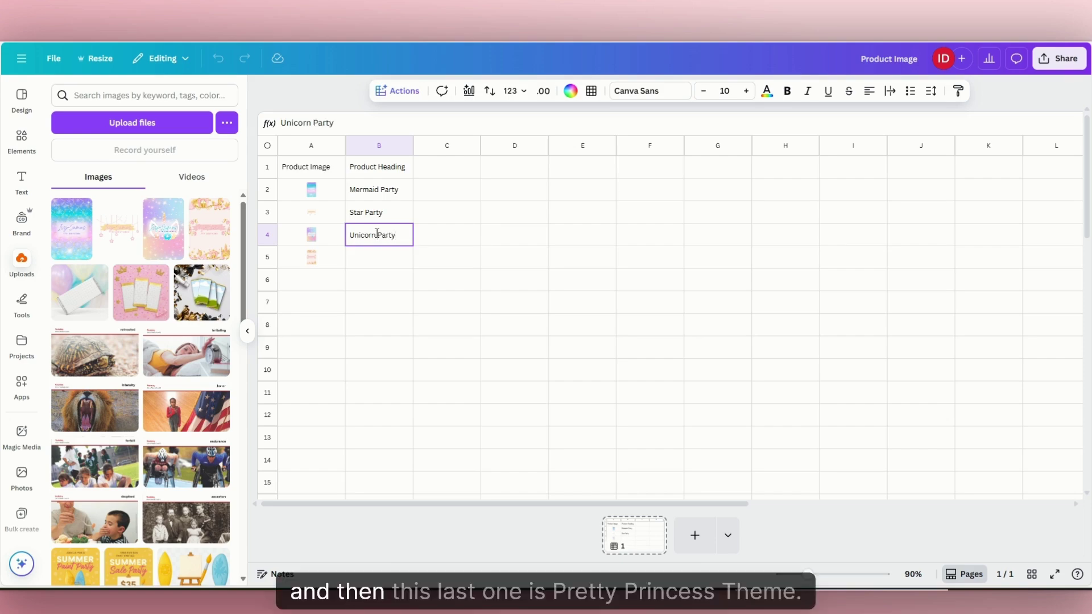
{"action": "left_click", "coordinate": [381, 259]}
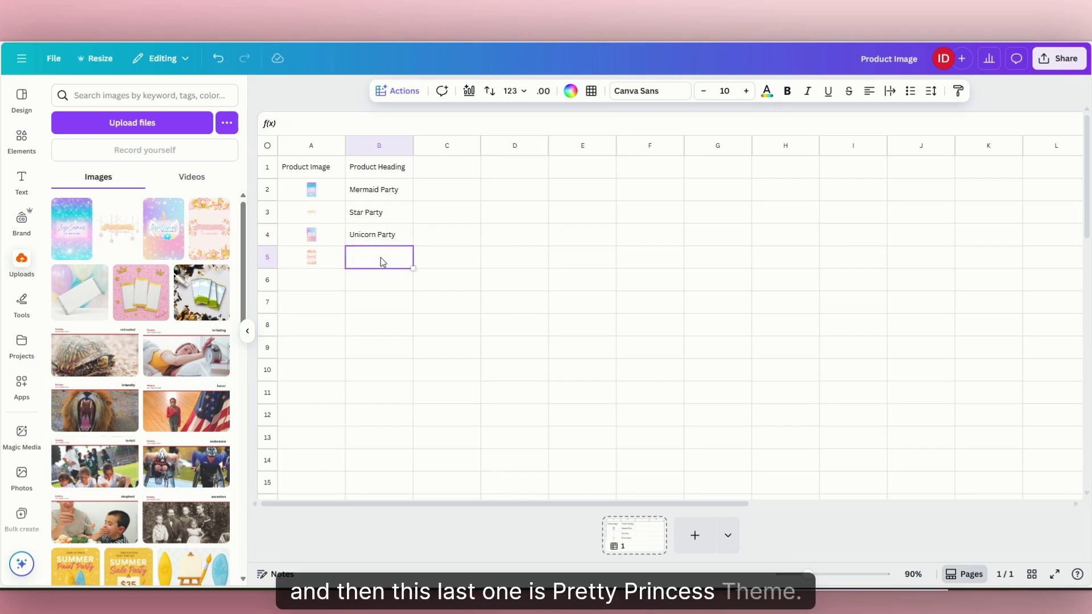
{"action": "type", "text": "Princ"}
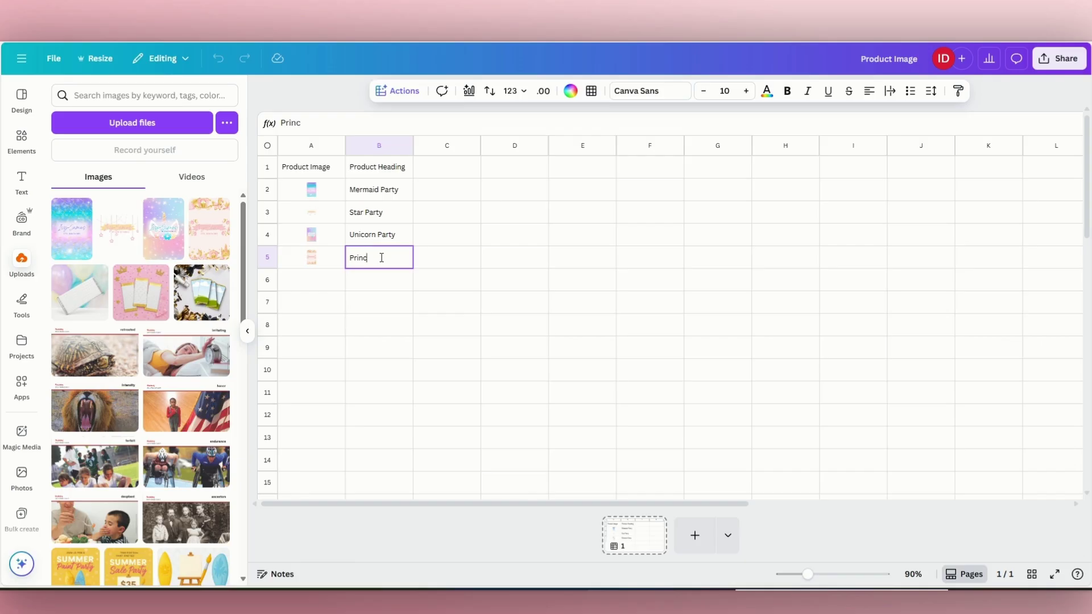
{"action": "type", "text": "ess Party"}
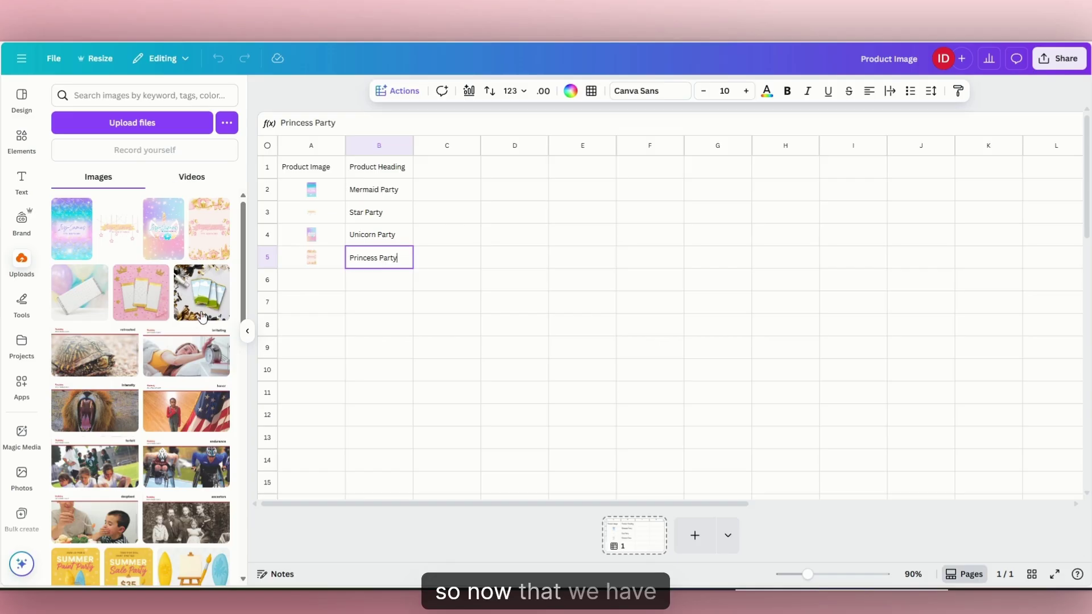
{"action": "left_click", "coordinate": [247, 331]}
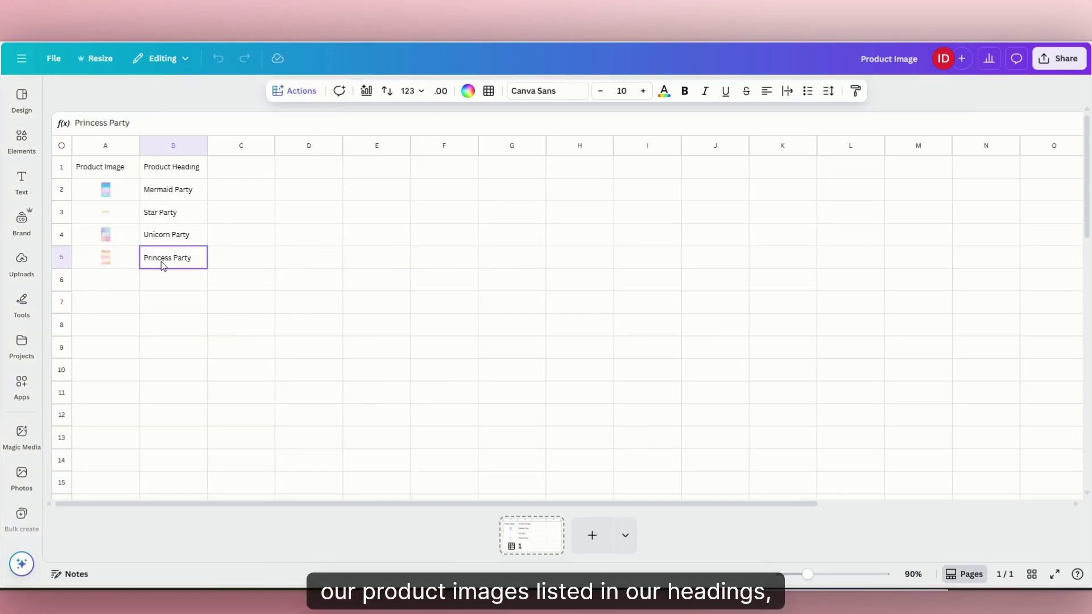
Select the table A1:B5 and choose Bulk create from the Actions list.
{"action": "left_click", "coordinate": [113, 173]}
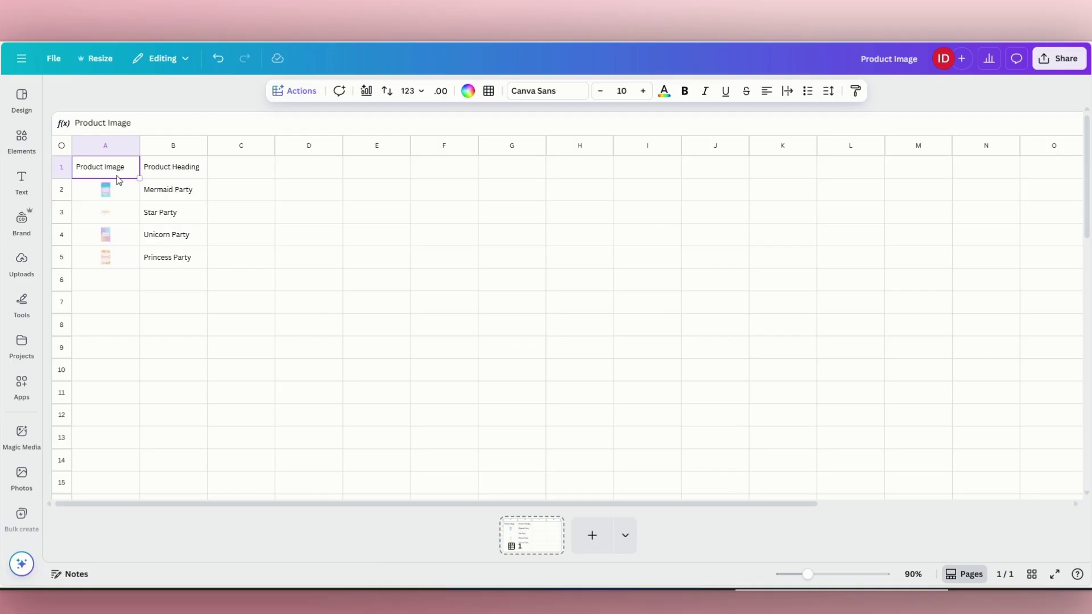
{"action": "key", "text": "shift+Right"}
{"action": "key", "text": "shift+Down"}
{"action": "key", "text": "shift+Down"}
{"action": "key", "text": "shift+Down"}
{"action": "key", "text": "shift+Down"}
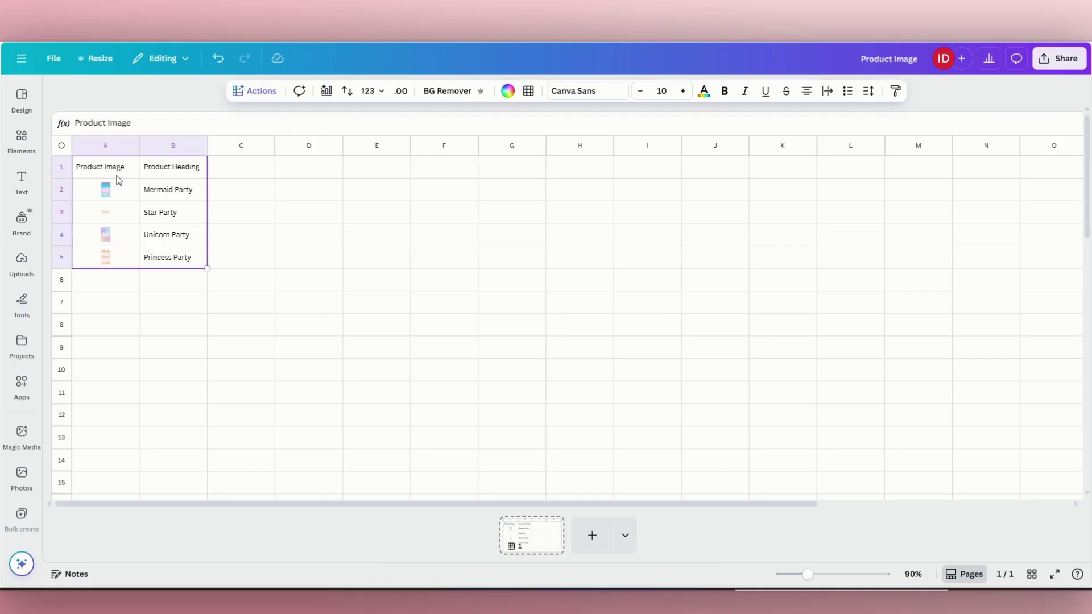
{"action": "left_click", "coordinate": [260, 93]}
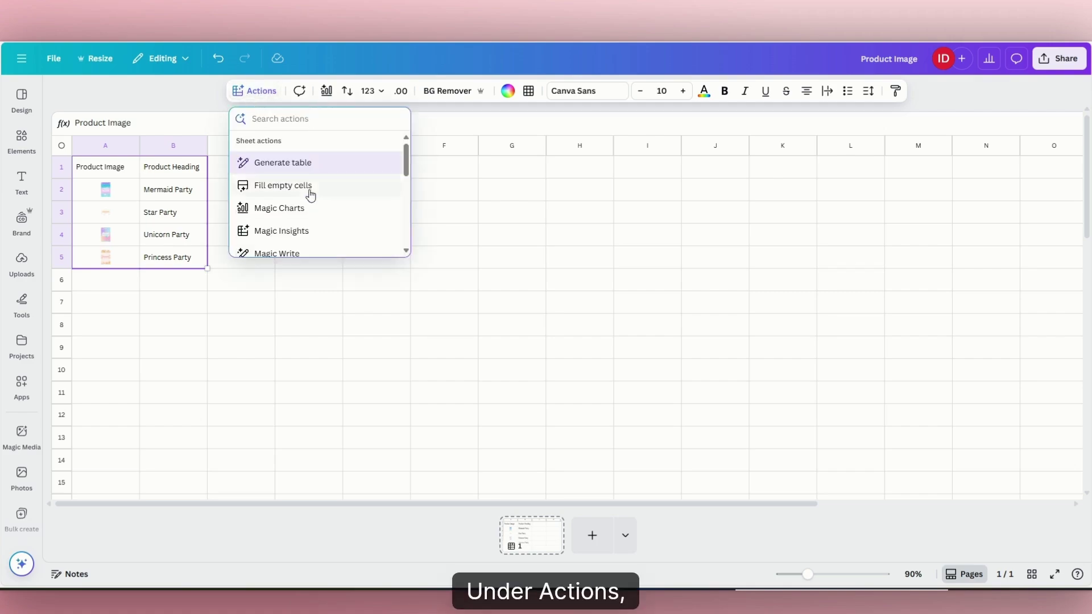
{"action": "left_click_drag", "start_coordinate": [405, 156], "coordinate": [408, 184]}
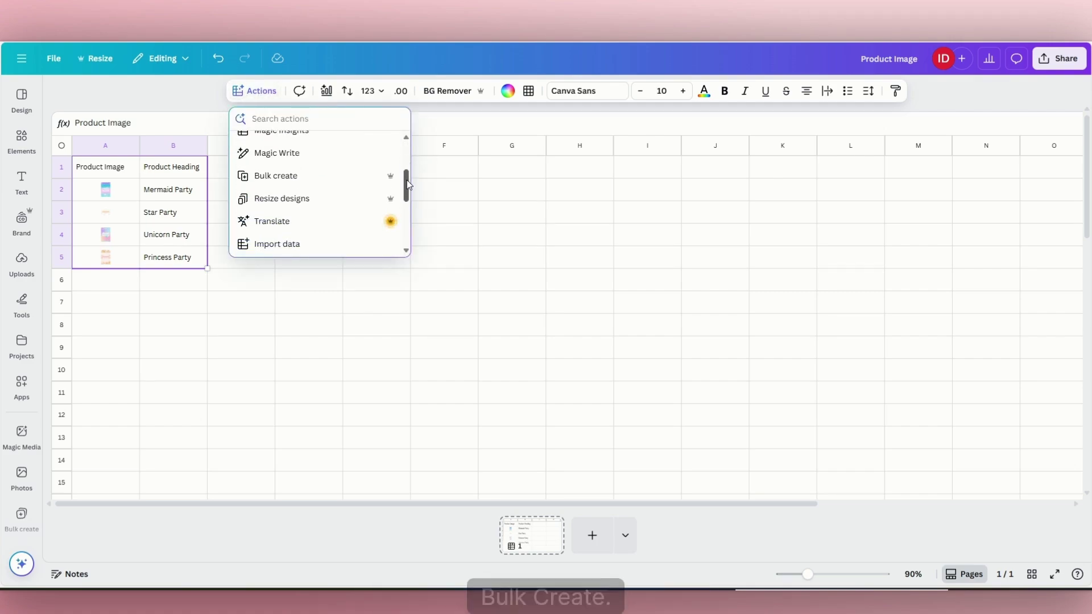
{"action": "left_click", "coordinate": [288, 178]}
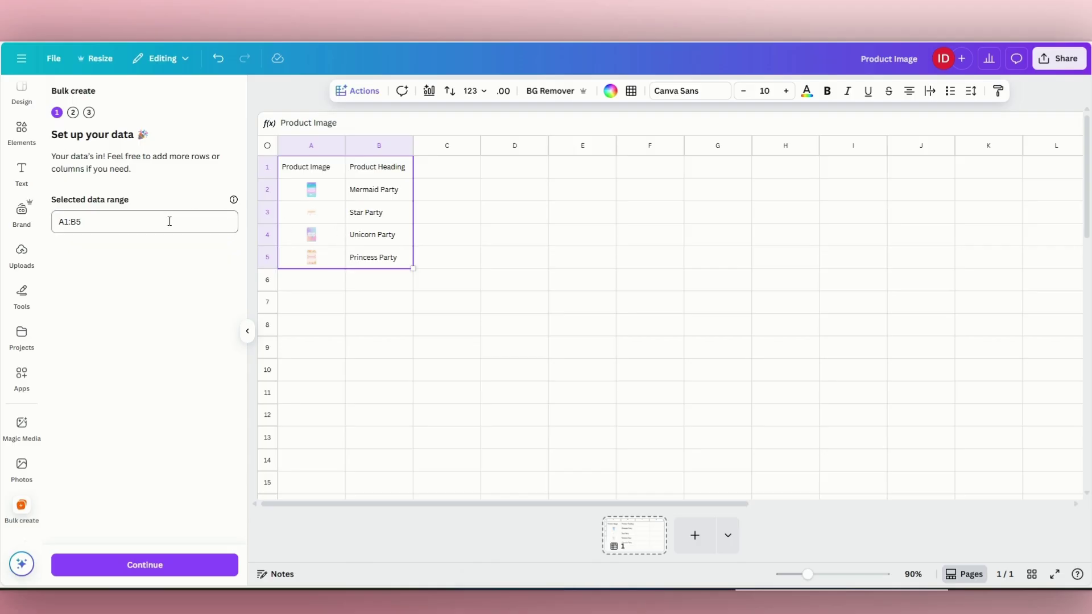
Accept the A1:B5 data, use CHOC BAR MOCKUP as the template, and view page 2.
{"action": "left_click", "coordinate": [187, 571]}
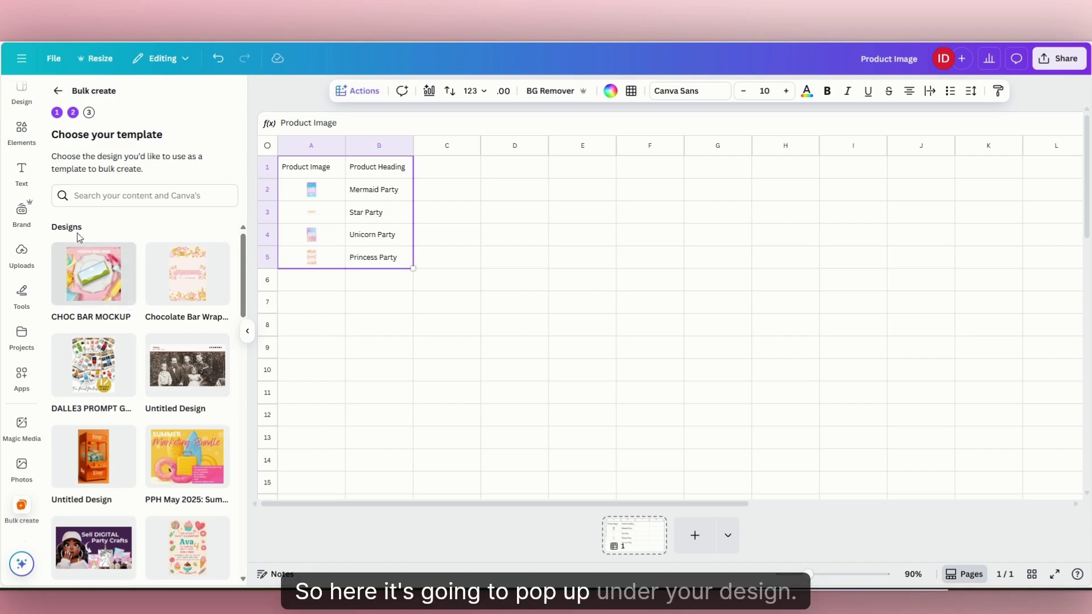
{"action": "left_click", "coordinate": [94, 280]}
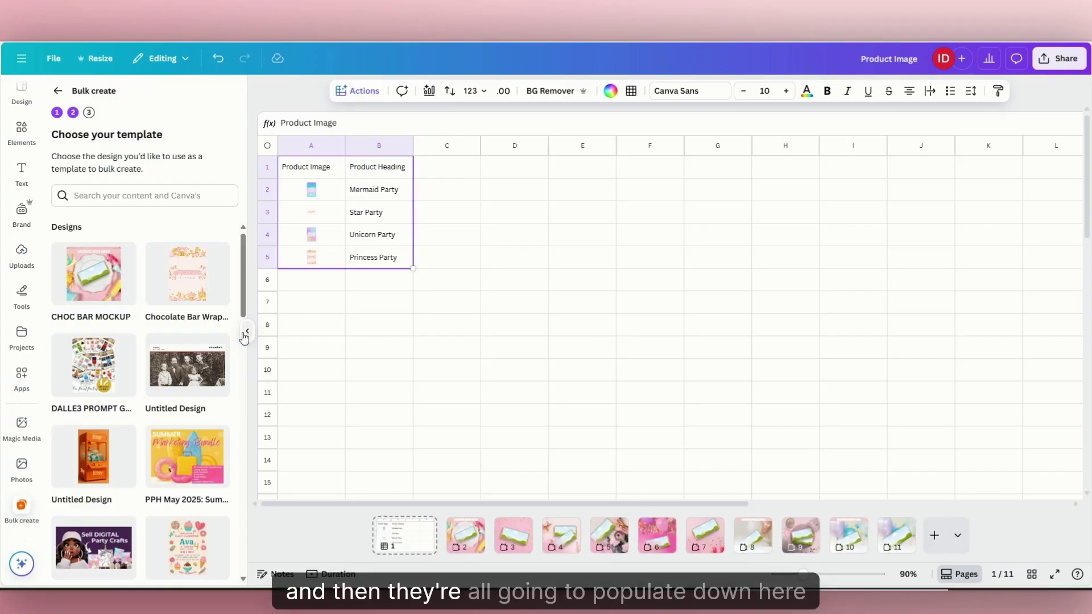
{"action": "left_click", "coordinate": [465, 535]}
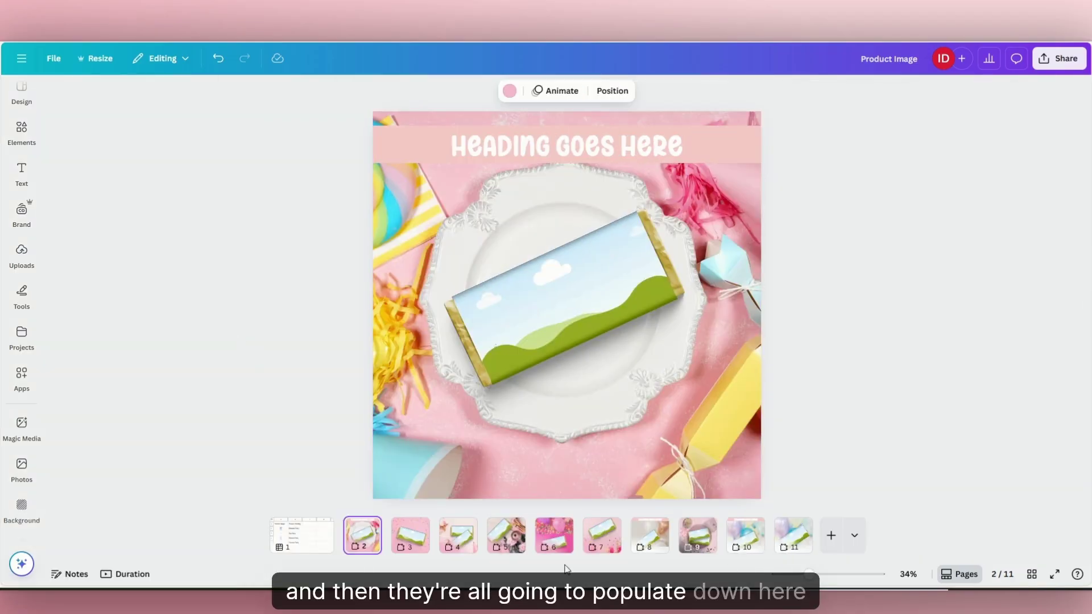
Compare page 1's data sheet with page 2's mockup, ending back on page 1.
{"action": "left_click", "coordinate": [326, 544]}
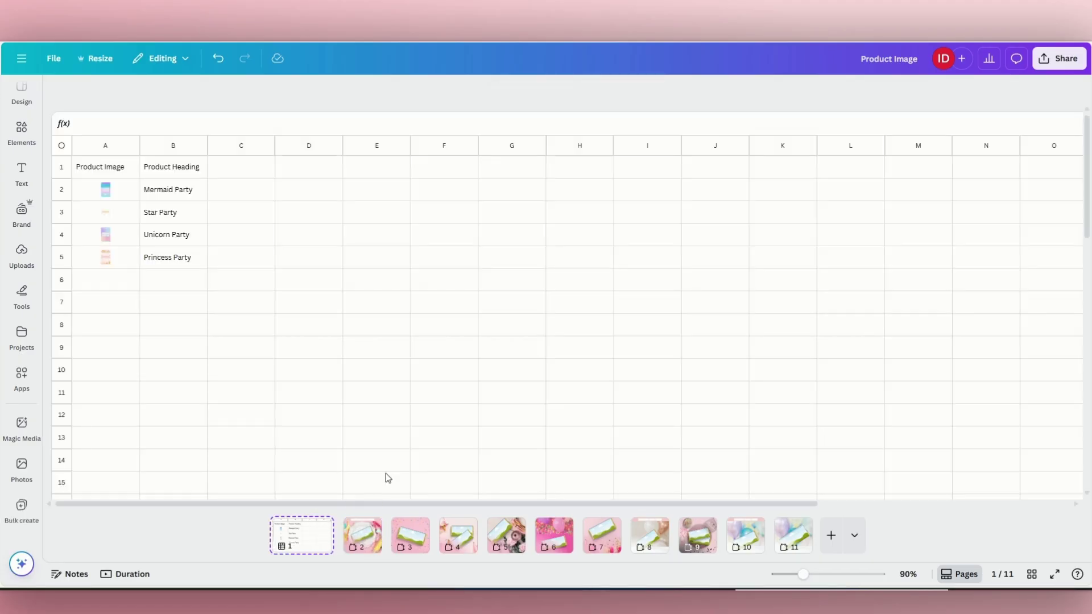
{"action": "left_click", "coordinate": [370, 540]}
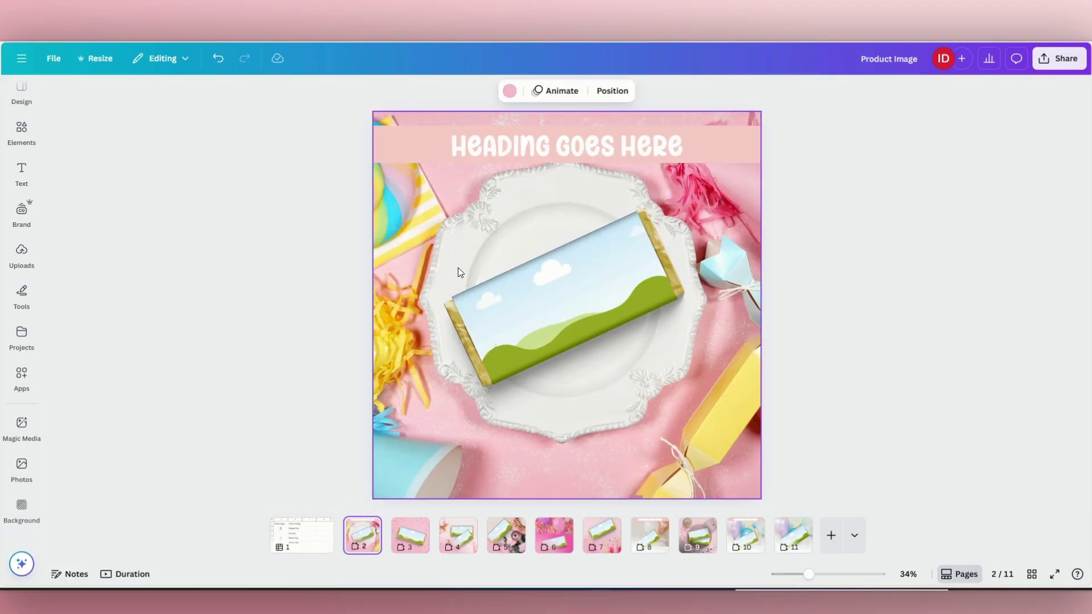
{"action": "left_click", "coordinate": [305, 544]}
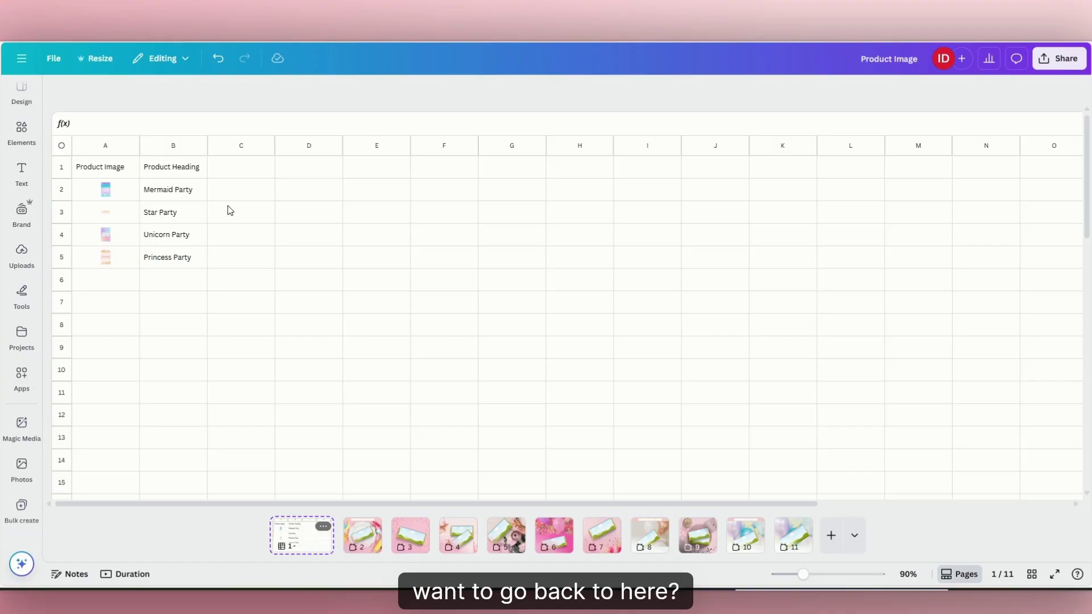
Reselect the table A1:B5 and restart Bulk create from the sheet actions.
{"action": "left_click", "coordinate": [128, 193]}
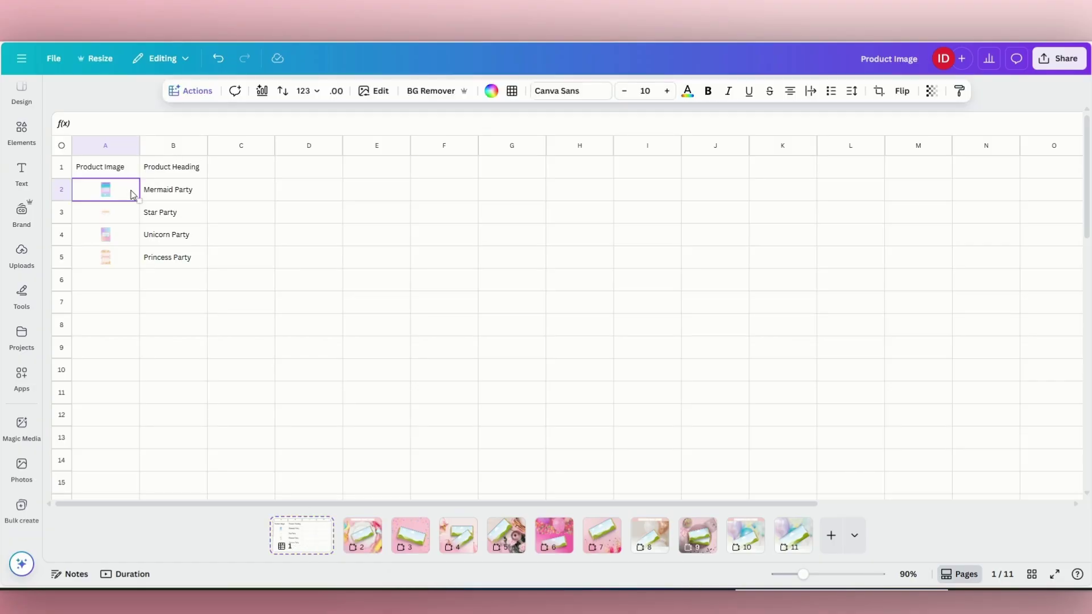
{"action": "left_click", "coordinate": [120, 166]}
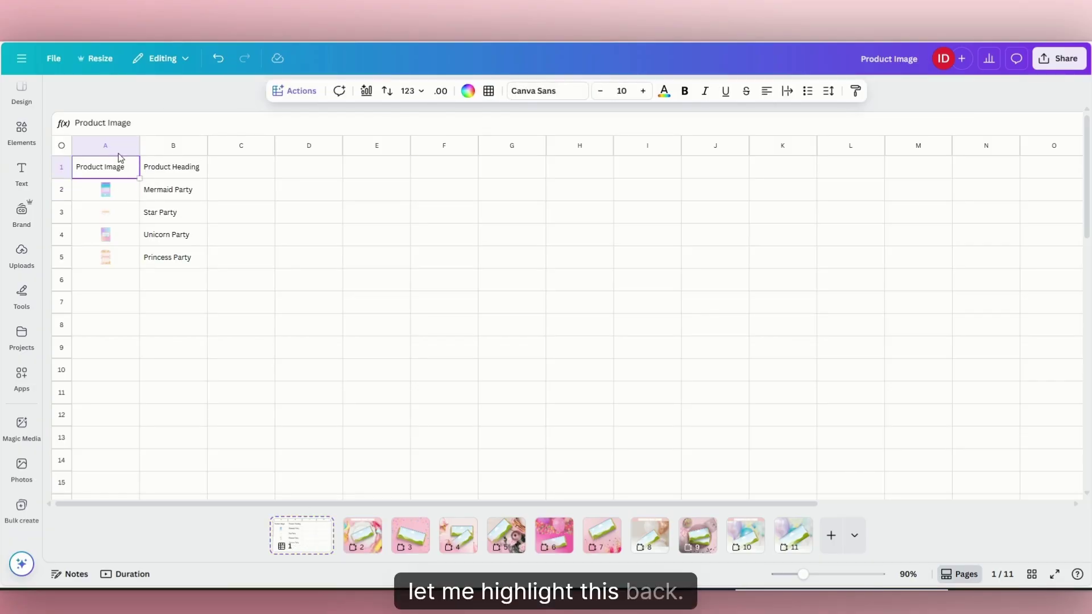
{"action": "key", "text": "shift+Right"}
{"action": "key", "text": "shift+Down"}
{"action": "key", "text": "shift+Down"}
{"action": "key", "text": "shift+Down"}
{"action": "key", "text": "shift+Down"}
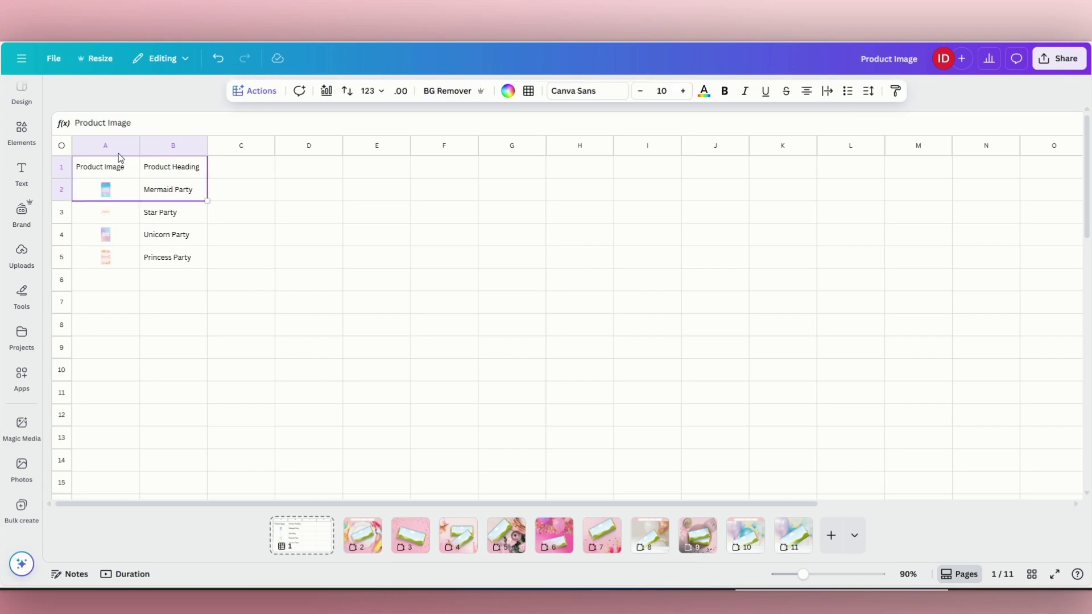
{"action": "left_click", "coordinate": [264, 93]}
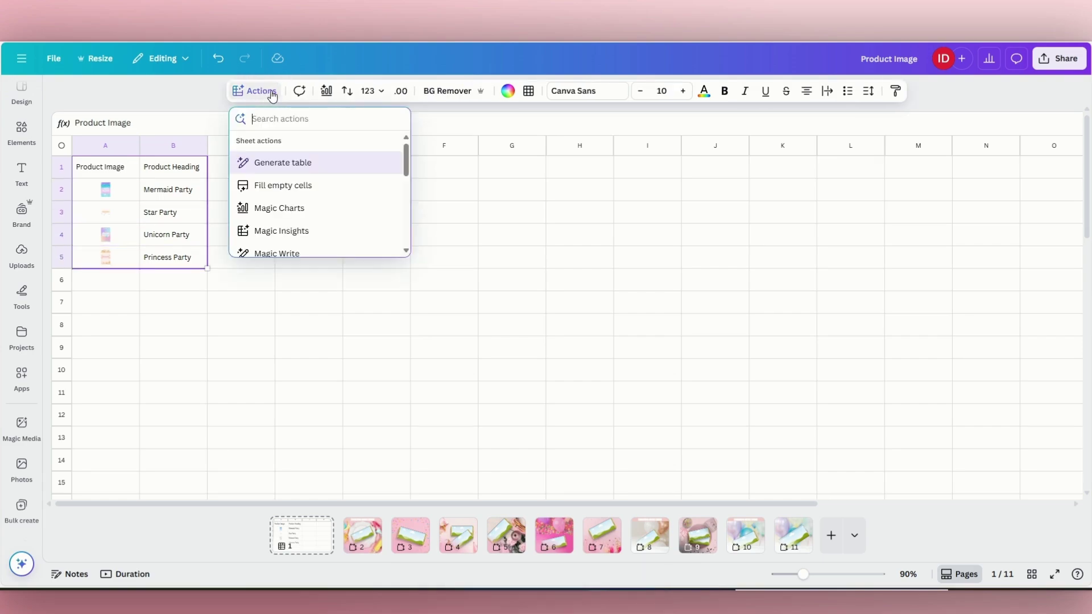
{"action": "left_click_drag", "start_coordinate": [404, 162], "coordinate": [405, 188]}
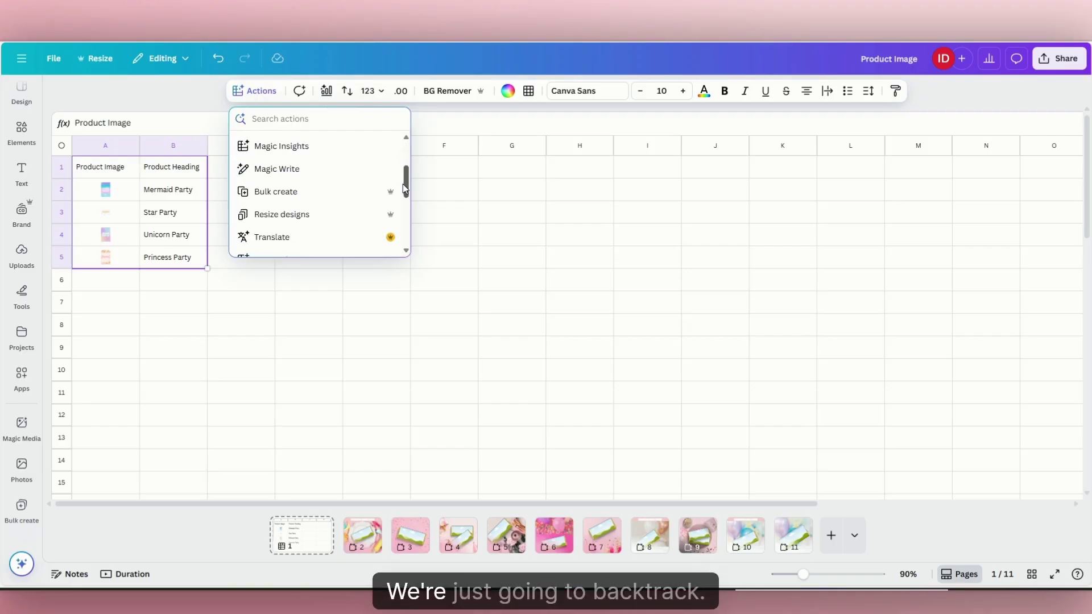
{"action": "left_click", "coordinate": [299, 196]}
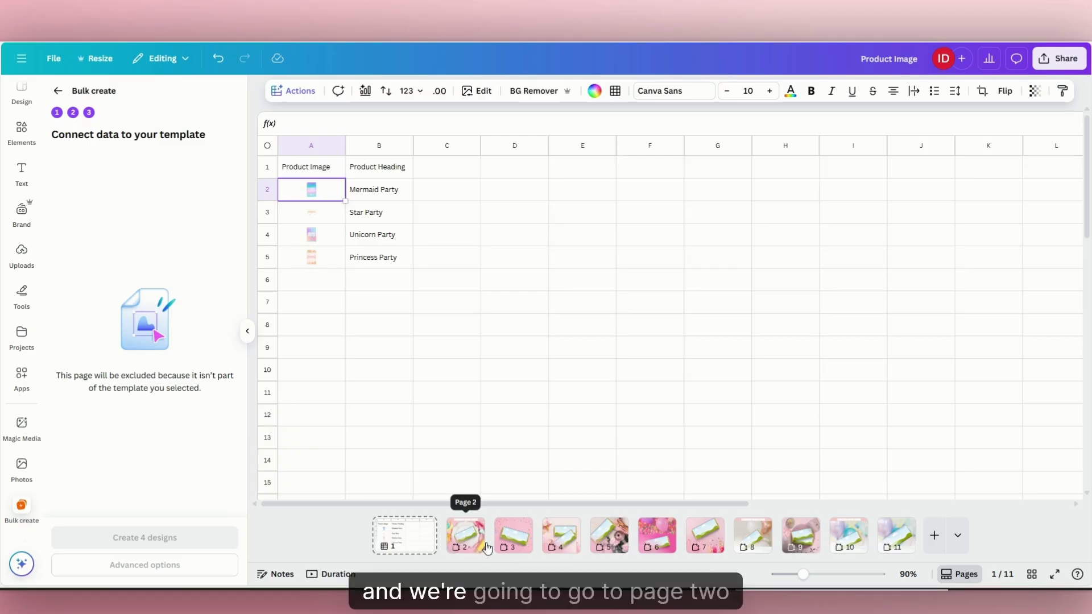
Connect page 2's chocolate bar image to the Product Image data field.
{"action": "left_click", "coordinate": [468, 538]}
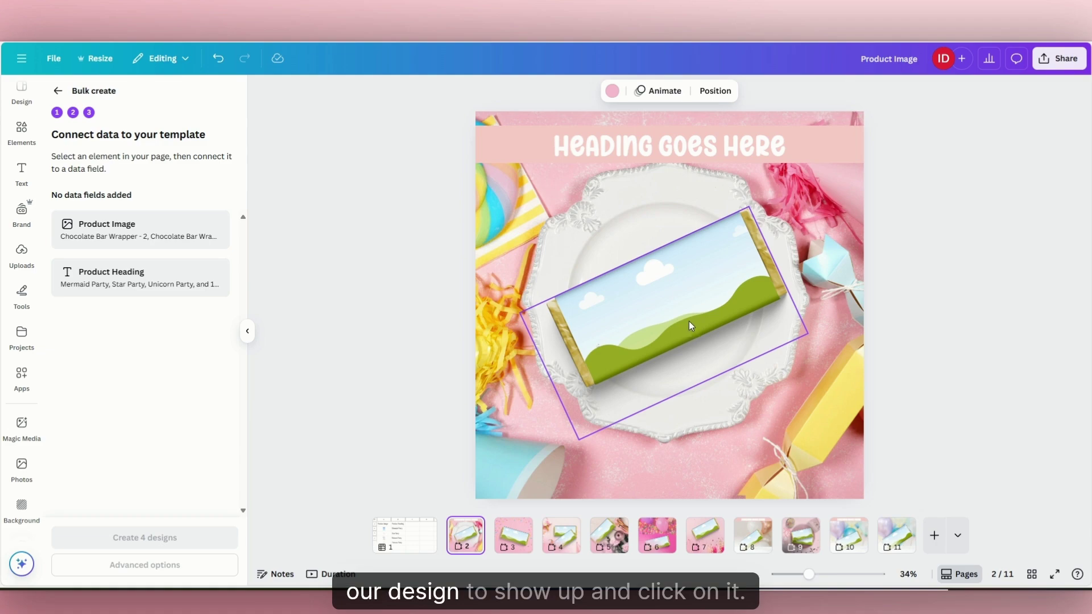
{"action": "left_click", "coordinate": [677, 312]}
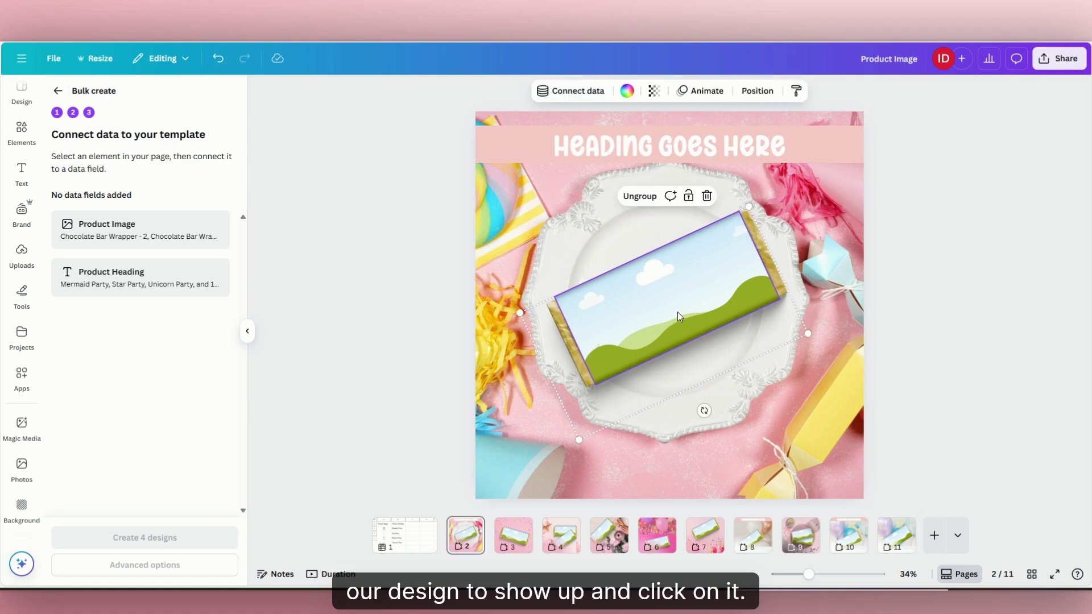
{"action": "left_click", "coordinate": [580, 99]}
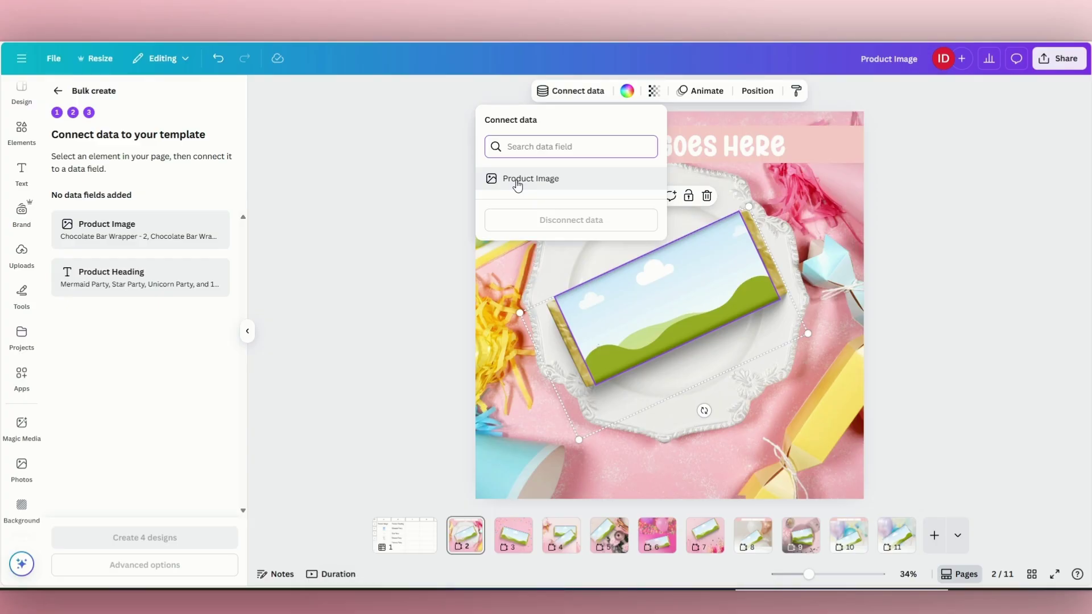
{"action": "left_click", "coordinate": [517, 181]}
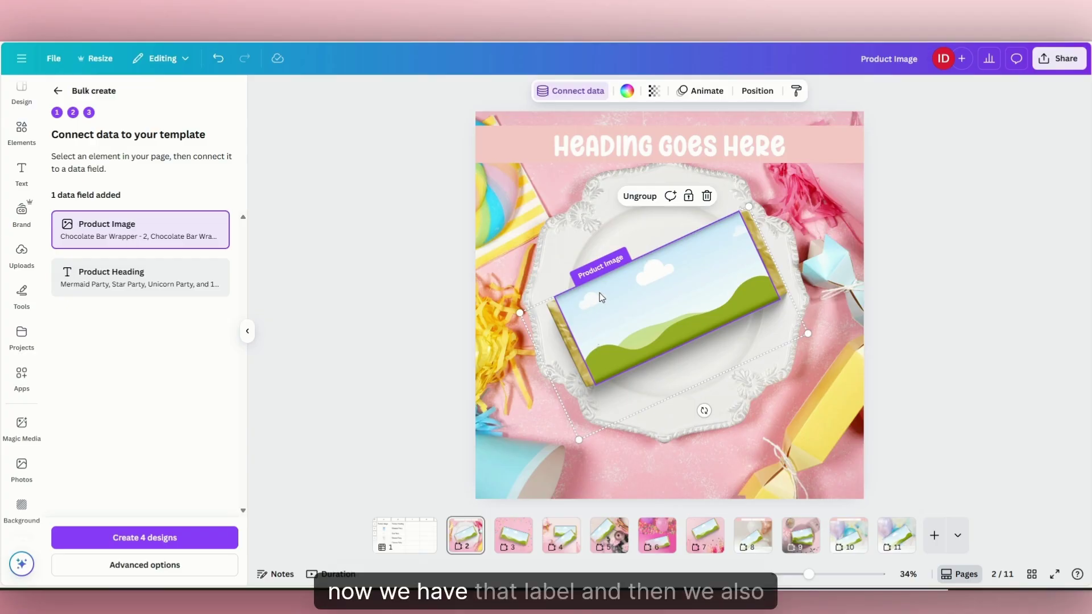
Connect page 2's heading text to the Product Heading data field.
{"action": "left_click", "coordinate": [656, 148]}
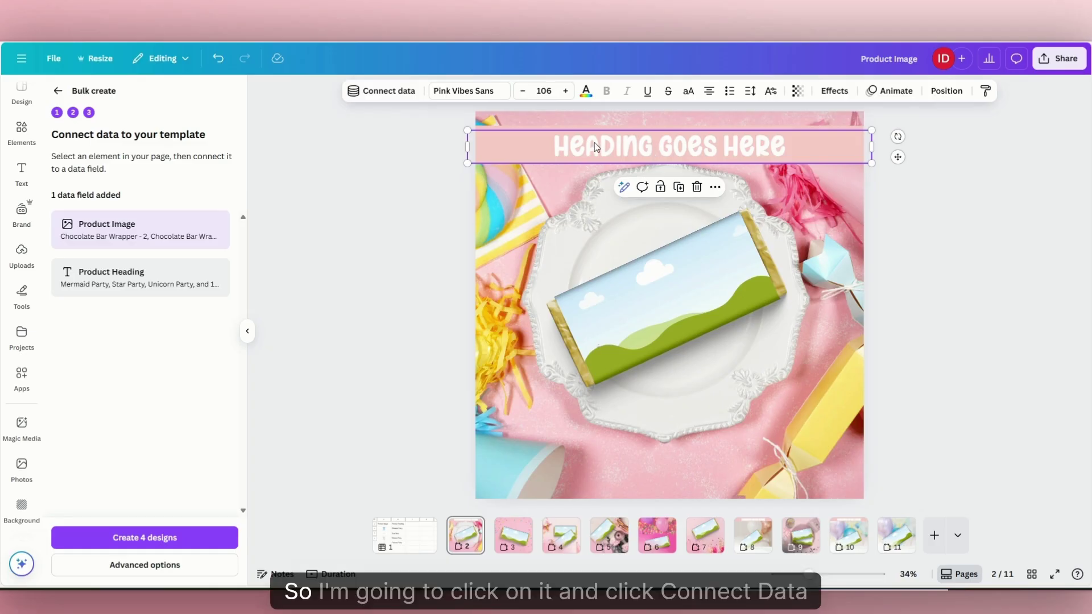
{"action": "left_click", "coordinate": [380, 93]}
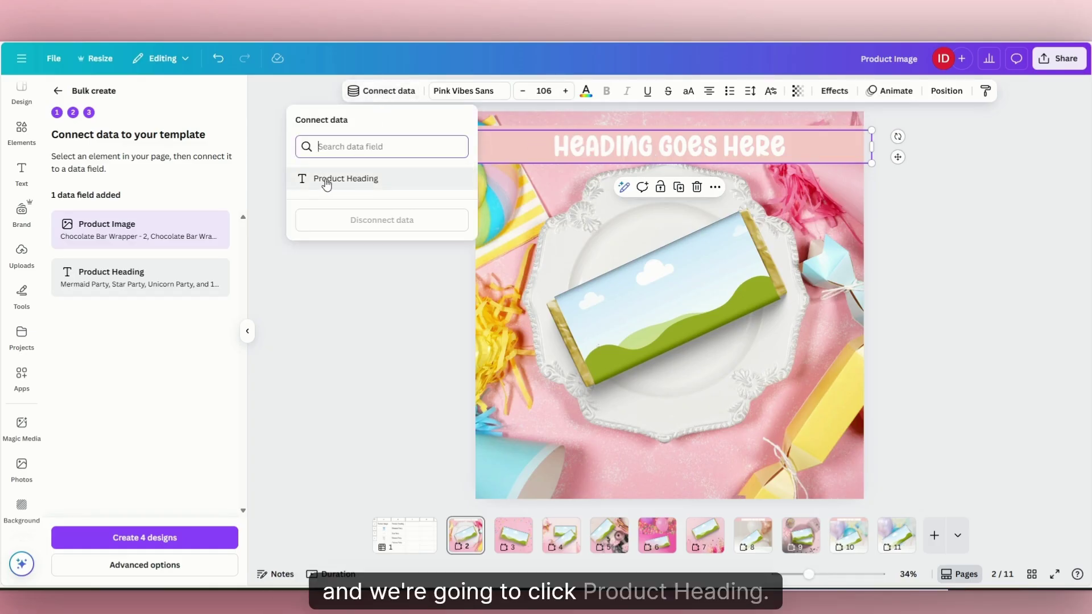
{"action": "left_click", "coordinate": [351, 182]}
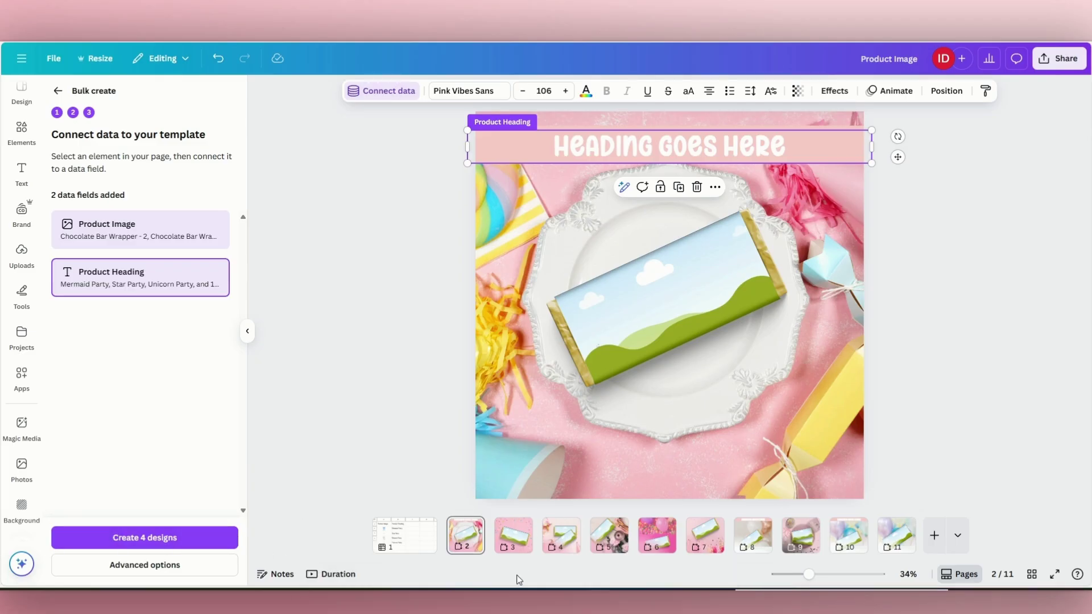
Link the chocolate bar on page 3 to the Product Image field.
{"action": "left_click", "coordinate": [511, 547]}
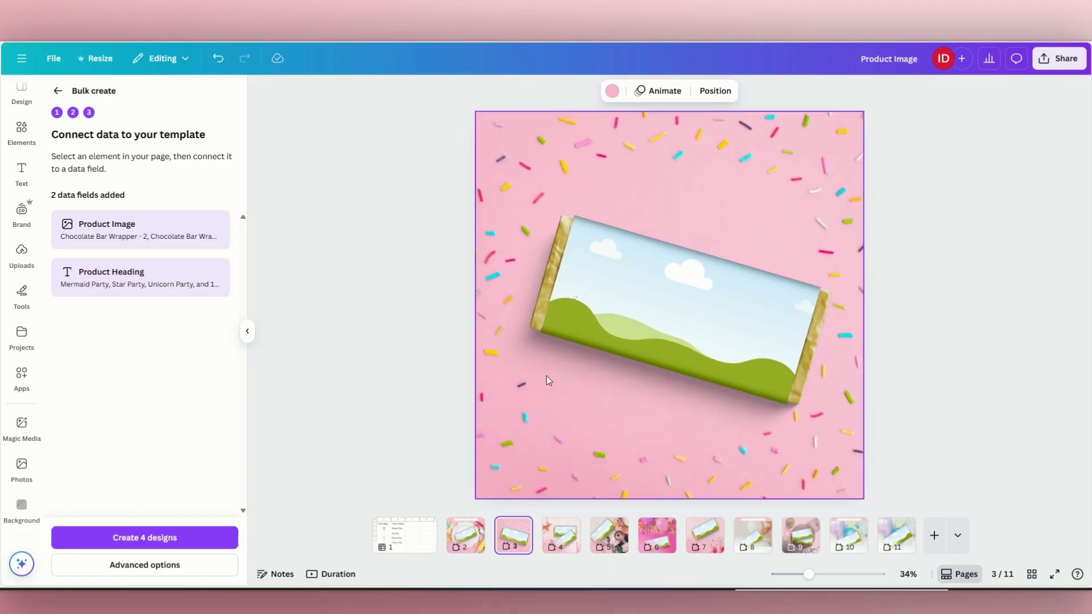
{"action": "left_click", "coordinate": [655, 302]}
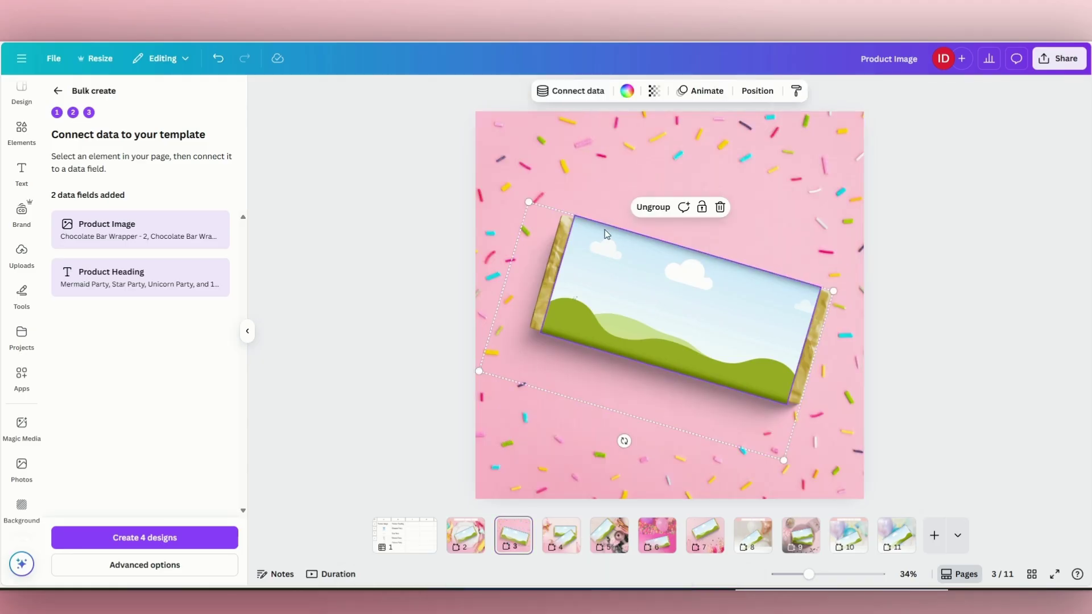
{"action": "left_click", "coordinate": [579, 93]}
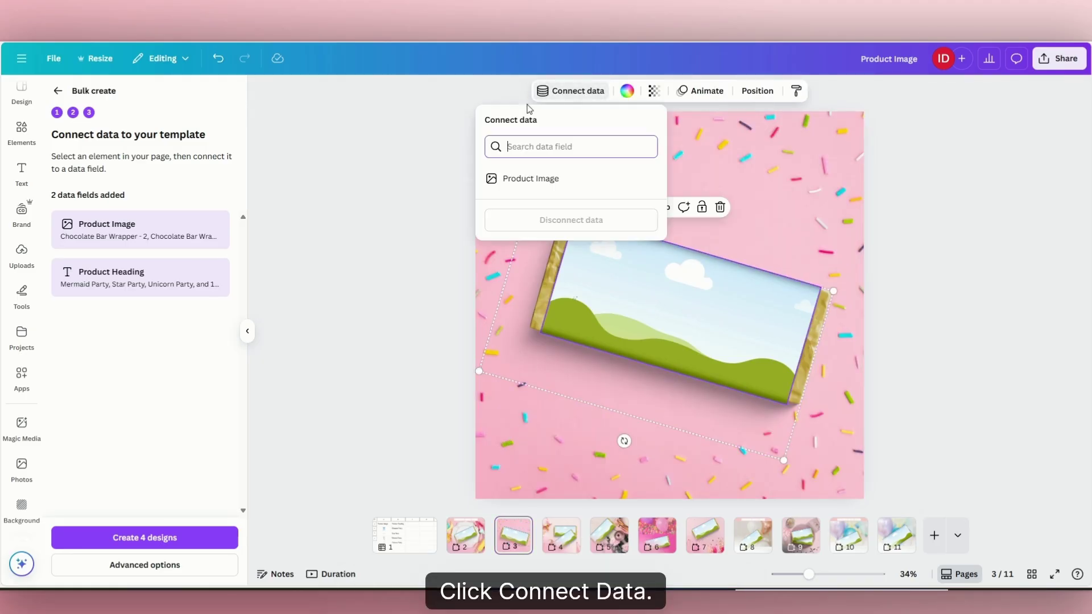
{"action": "left_click", "coordinate": [535, 180]}
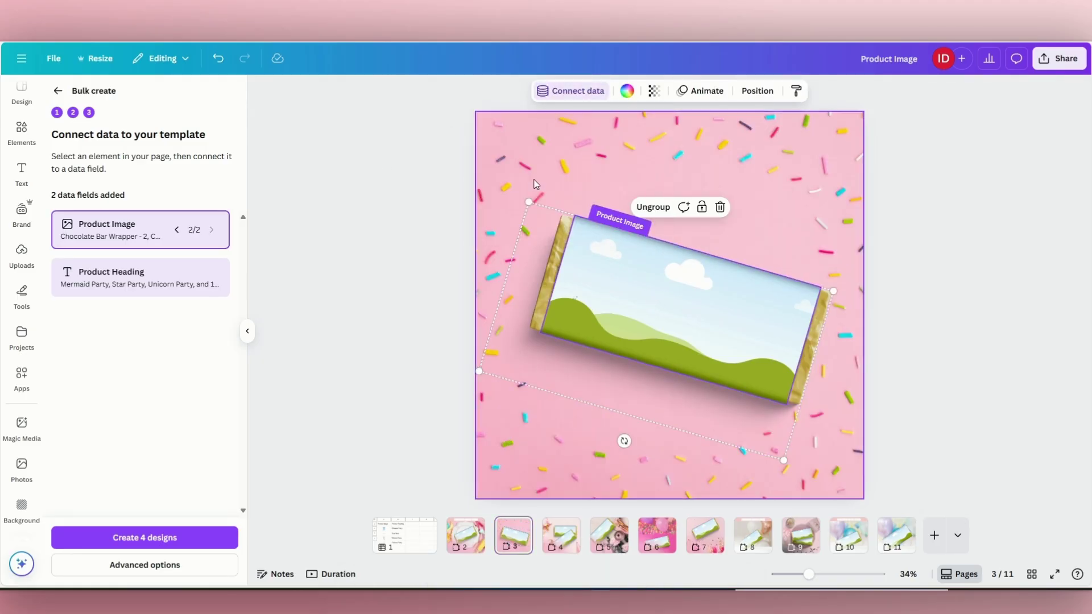
Link both page 4 bars, upper and rotated lower, to Product Image.
{"action": "left_click", "coordinate": [560, 539]}
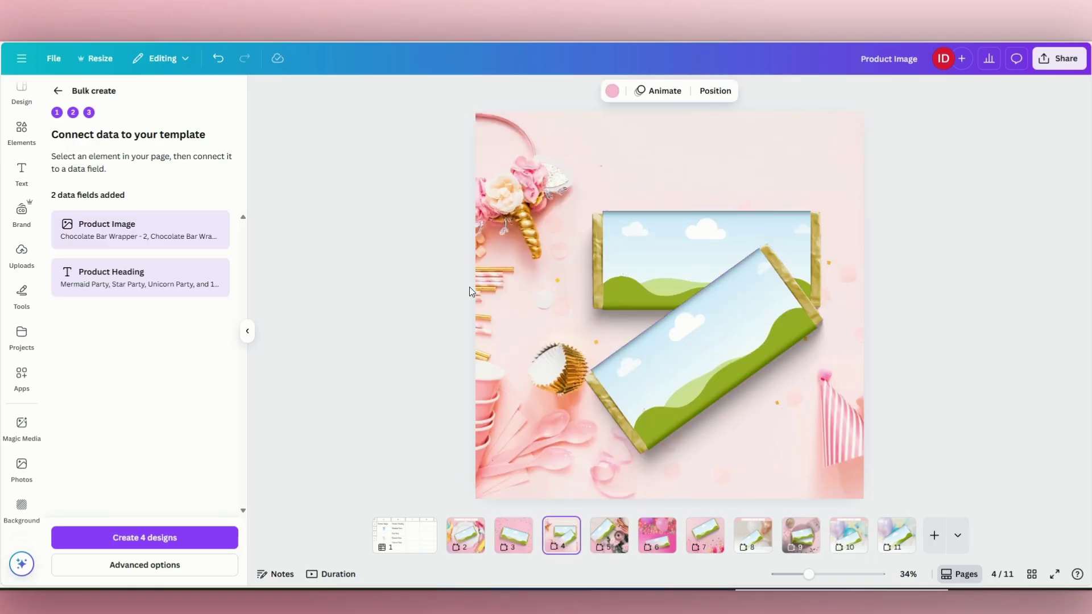
{"action": "left_click", "coordinate": [649, 271]}
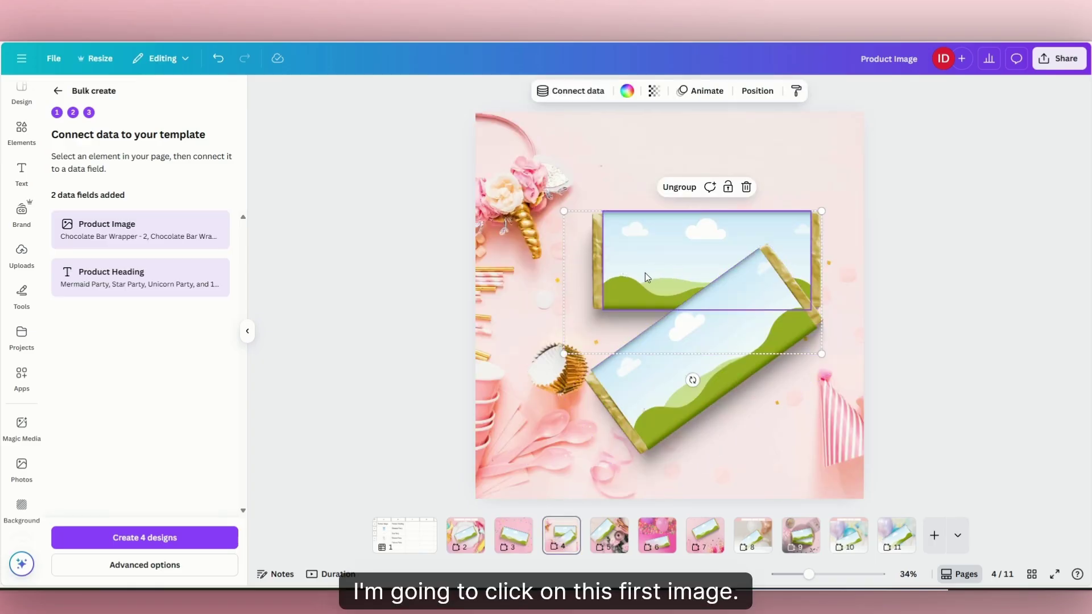
{"action": "left_click", "coordinate": [572, 94]}
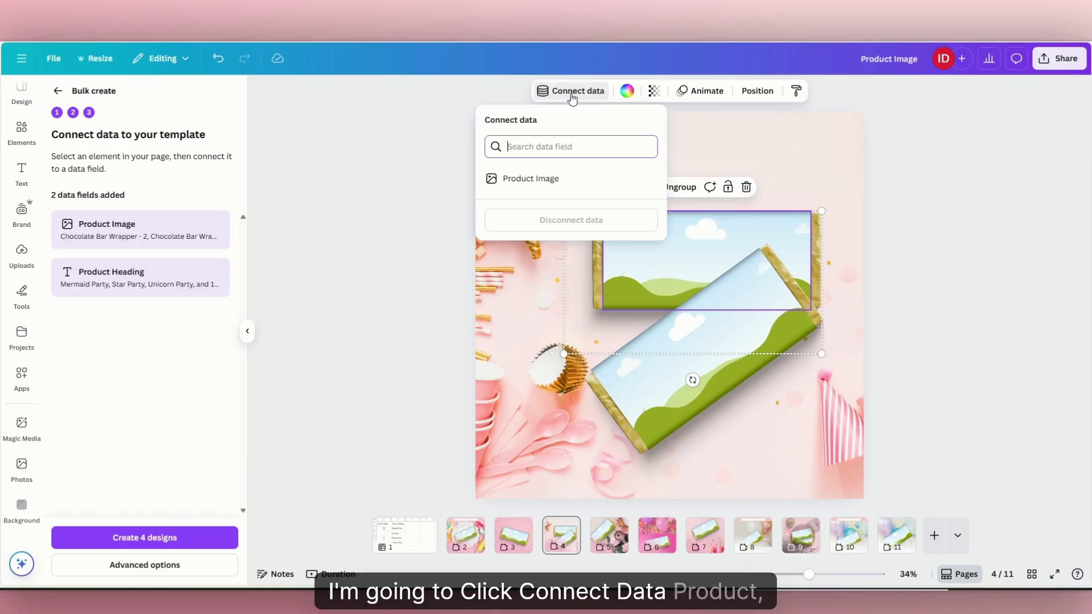
{"action": "left_click", "coordinate": [531, 180]}
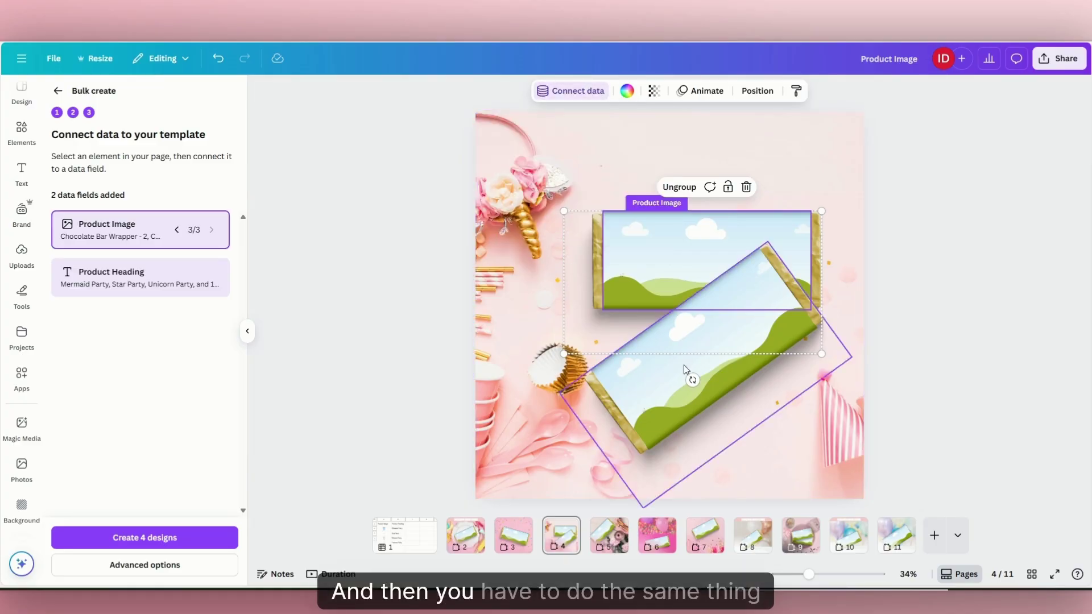
{"action": "left_click", "coordinate": [671, 397]}
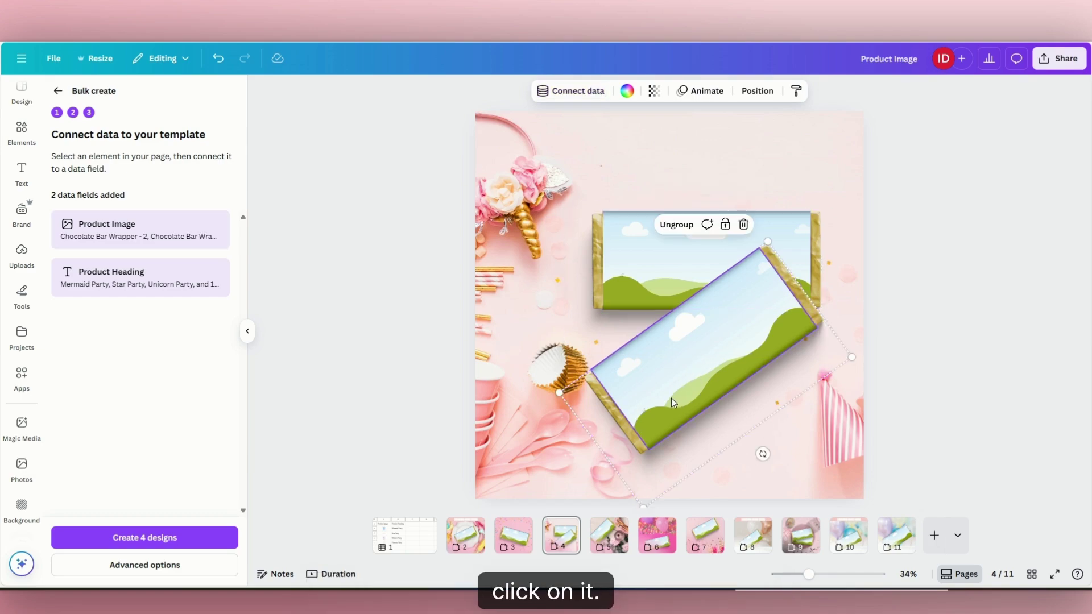
{"action": "left_click", "coordinate": [573, 91]}
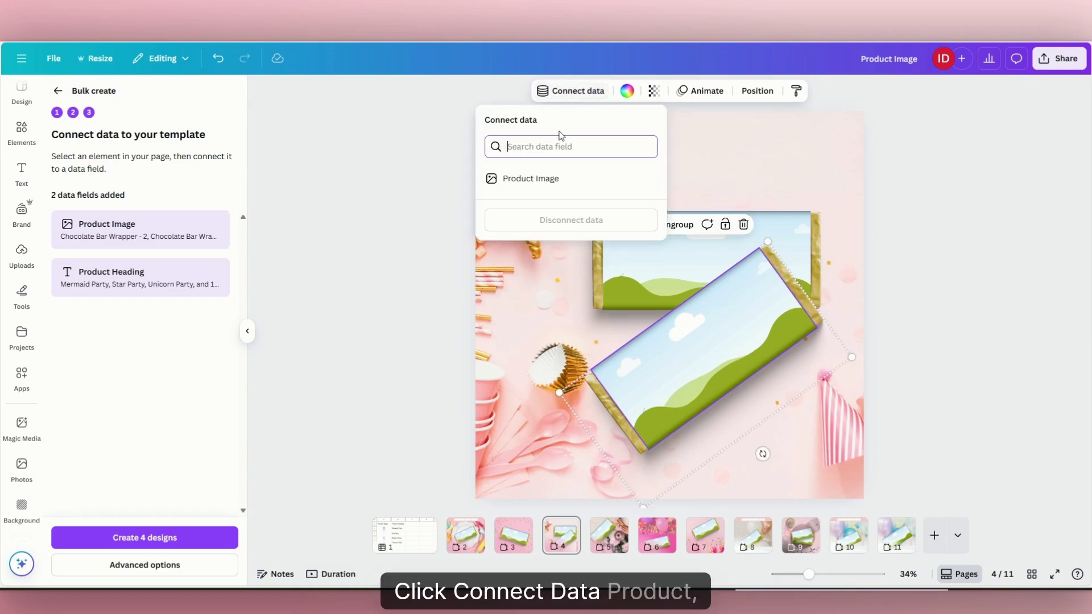
{"action": "left_click", "coordinate": [541, 183]}
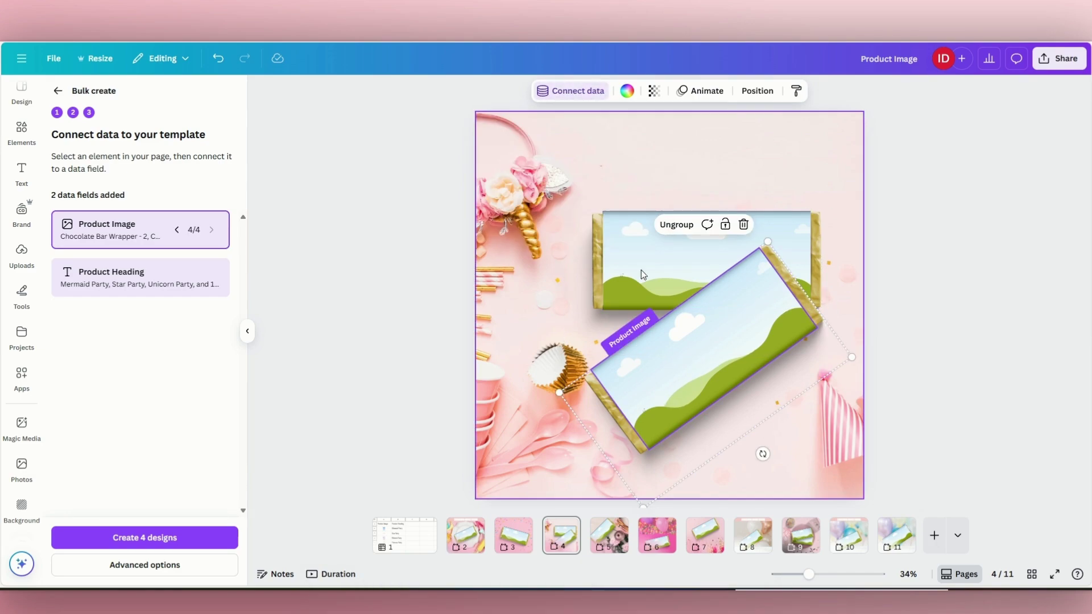
{"action": "left_click", "coordinate": [609, 537]}
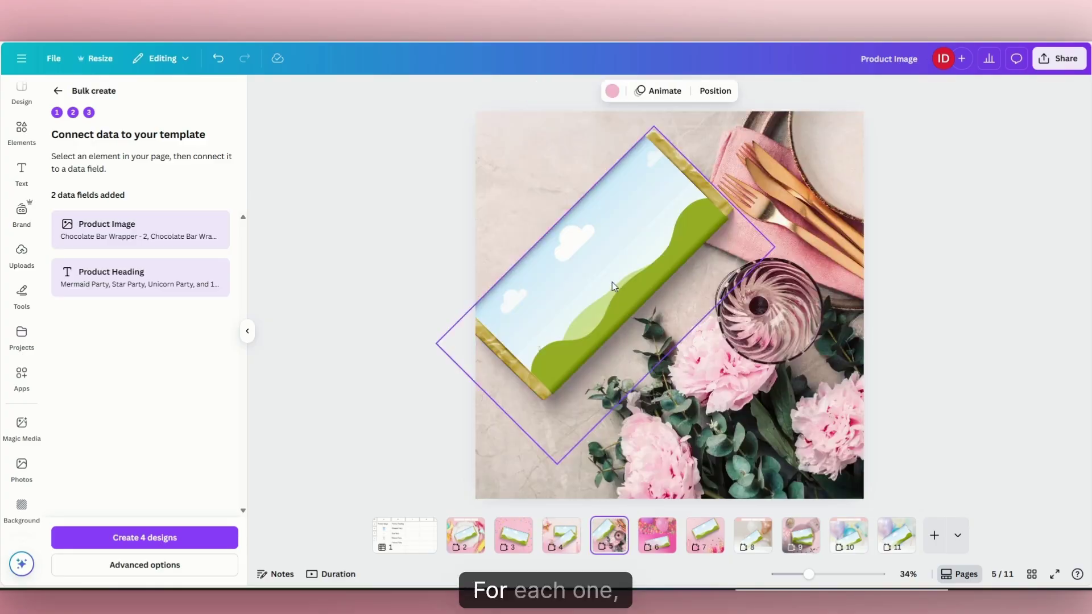
Connect the chocolate bars on pages 5 and 6 to Product Image.
{"action": "left_click", "coordinate": [609, 282]}
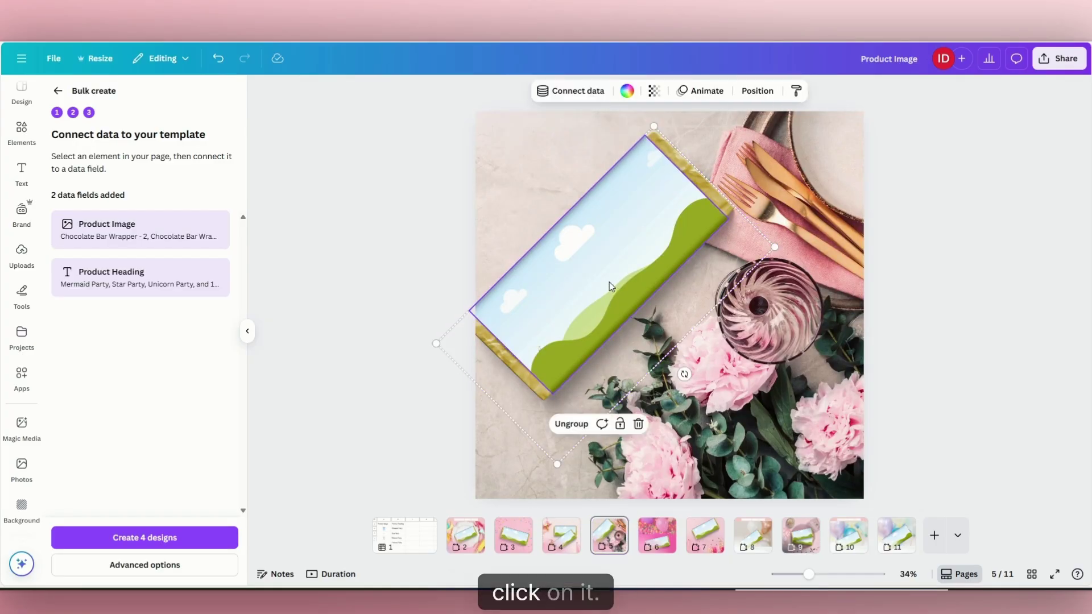
{"action": "left_click", "coordinate": [572, 91]}
{"action": "left_click", "coordinate": [555, 178]}
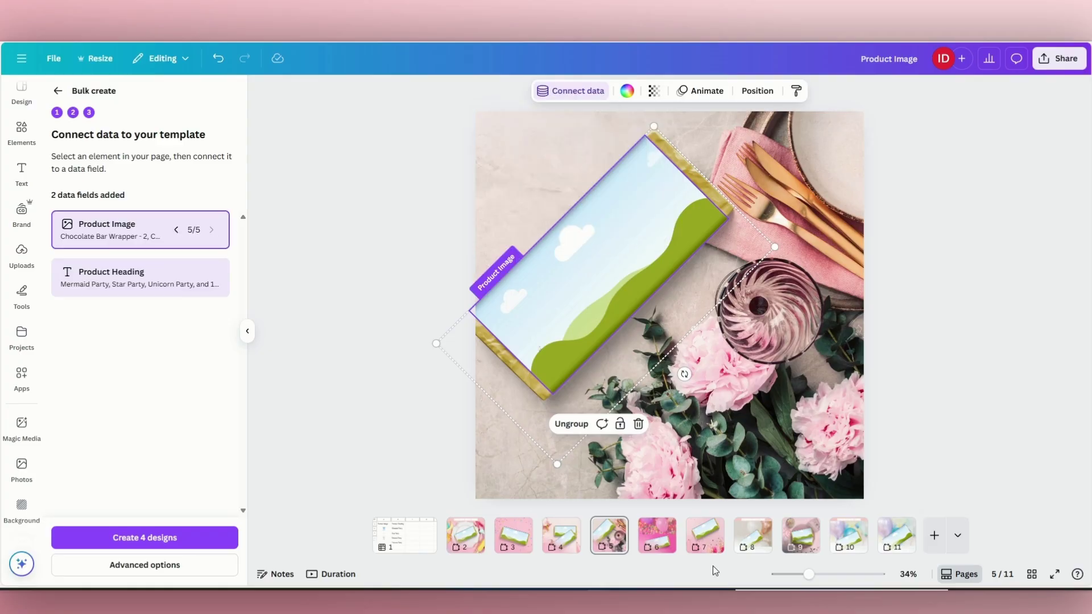
{"action": "left_click", "coordinate": [659, 539]}
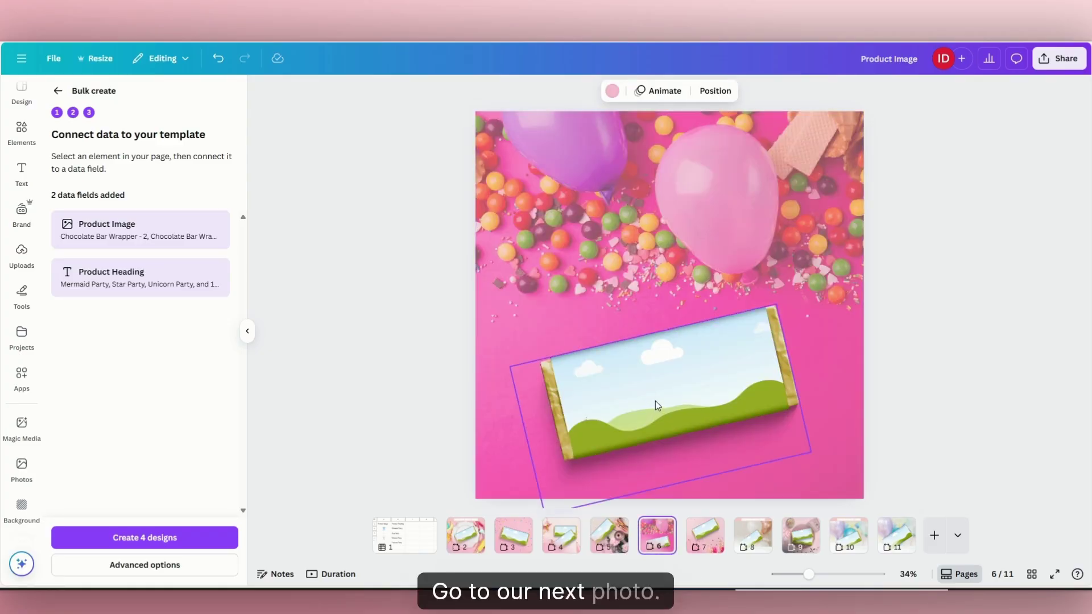
{"action": "left_click", "coordinate": [656, 400]}
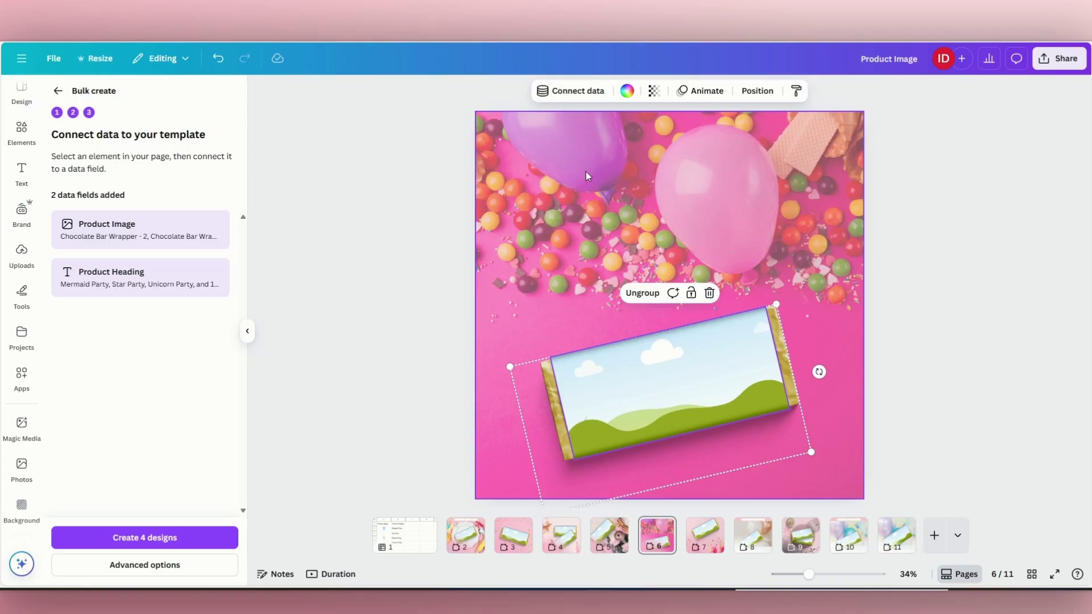
{"action": "left_click", "coordinate": [575, 91]}
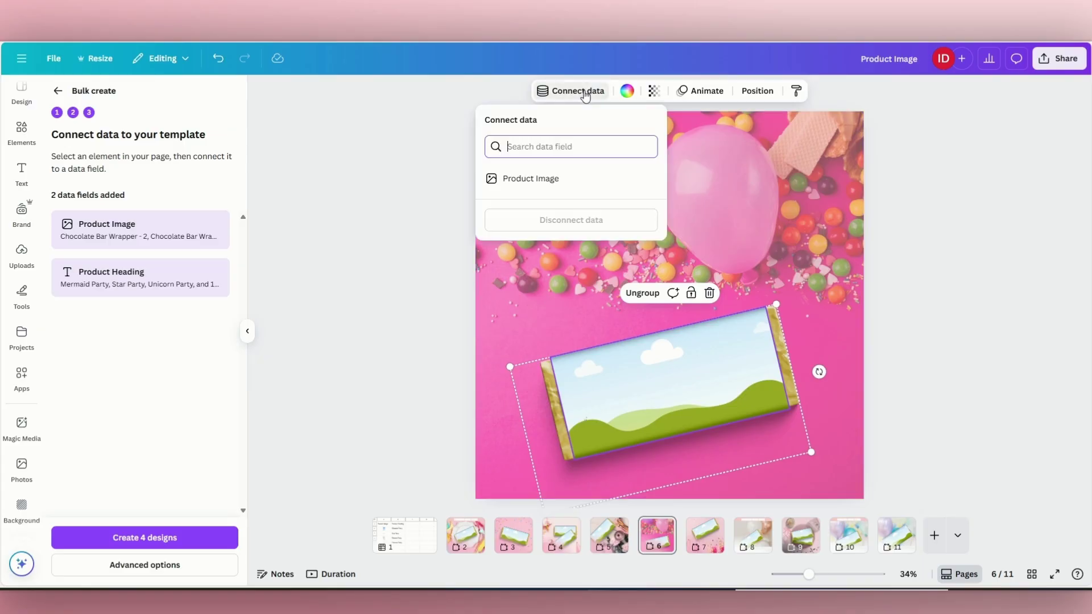
{"action": "left_click", "coordinate": [542, 180]}
Connect the page 7 chocolate bar to Product Image.
{"action": "right_click", "coordinate": [713, 534]}
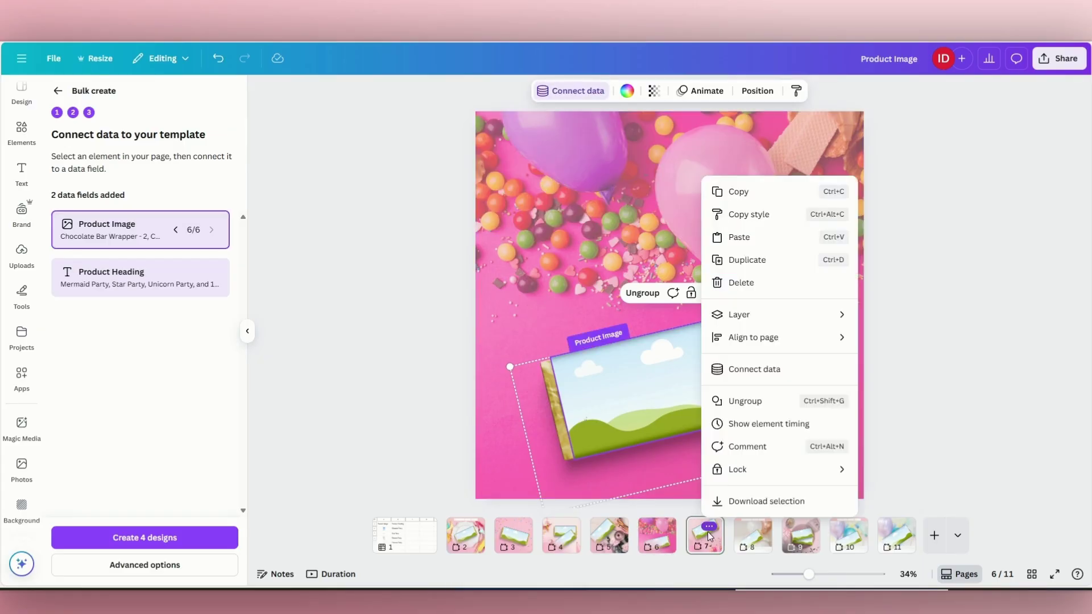
{"action": "left_click", "coordinate": [632, 251]}
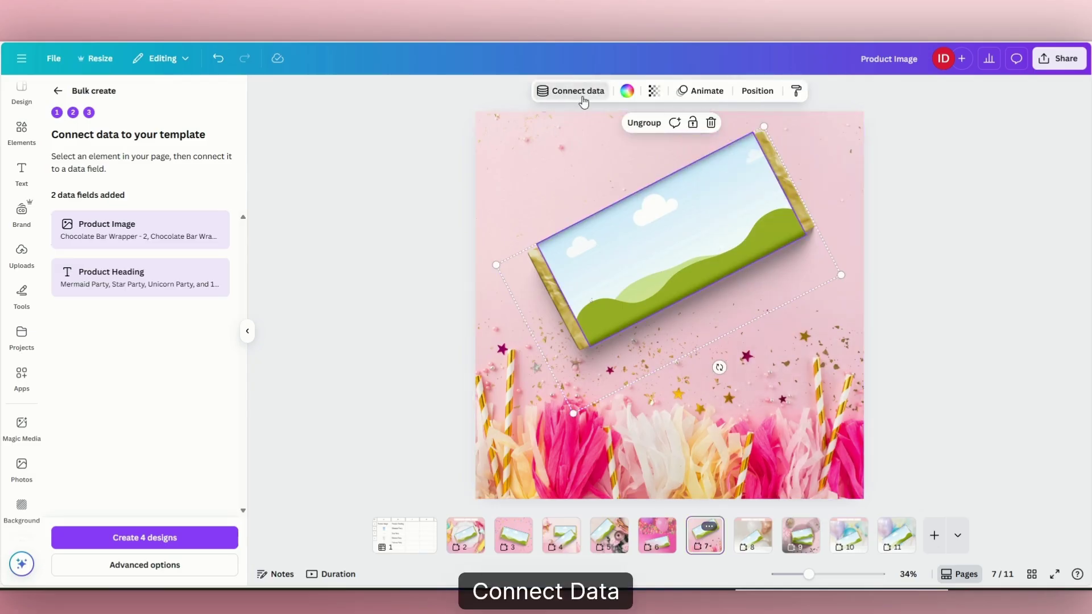
{"action": "left_click", "coordinate": [575, 93]}
{"action": "left_click", "coordinate": [550, 181]}
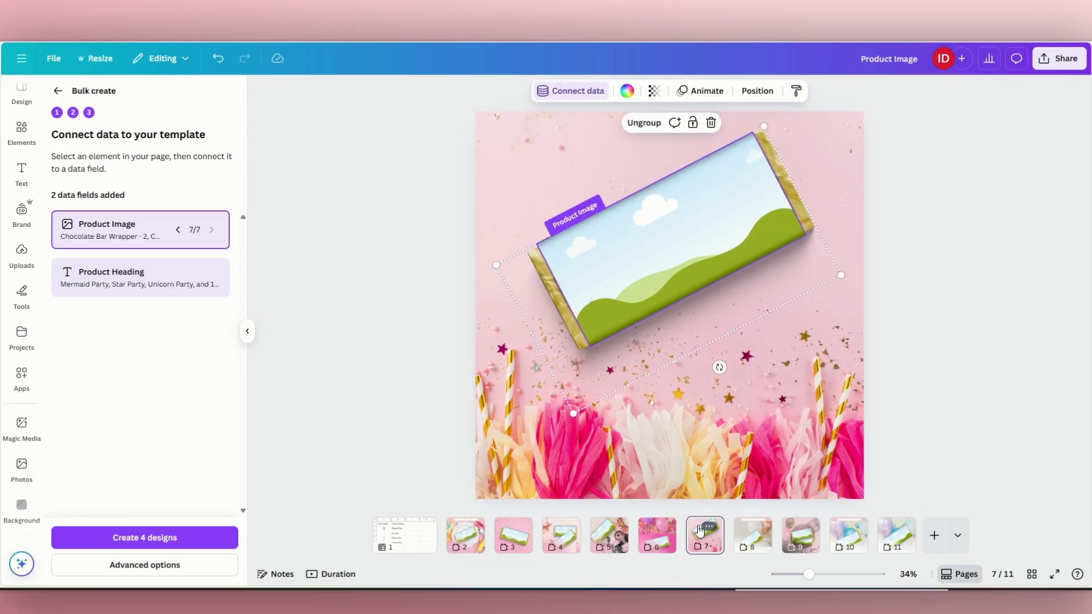
{"action": "left_click", "coordinate": [751, 537]}
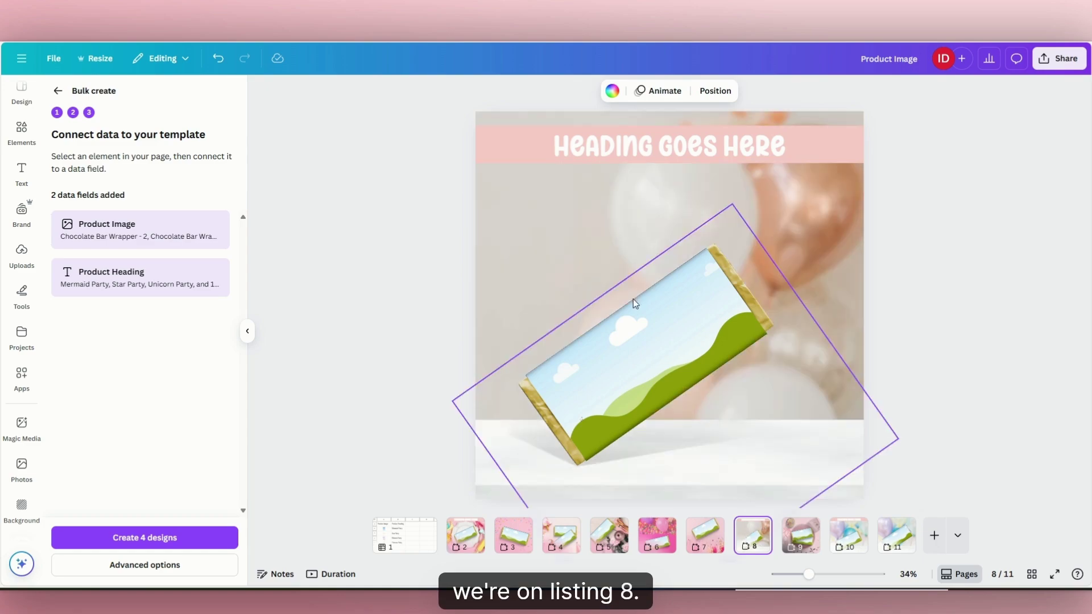
On page 8, link the bar to Product Image and the heading to Product Heading.
{"action": "left_click", "coordinate": [690, 340]}
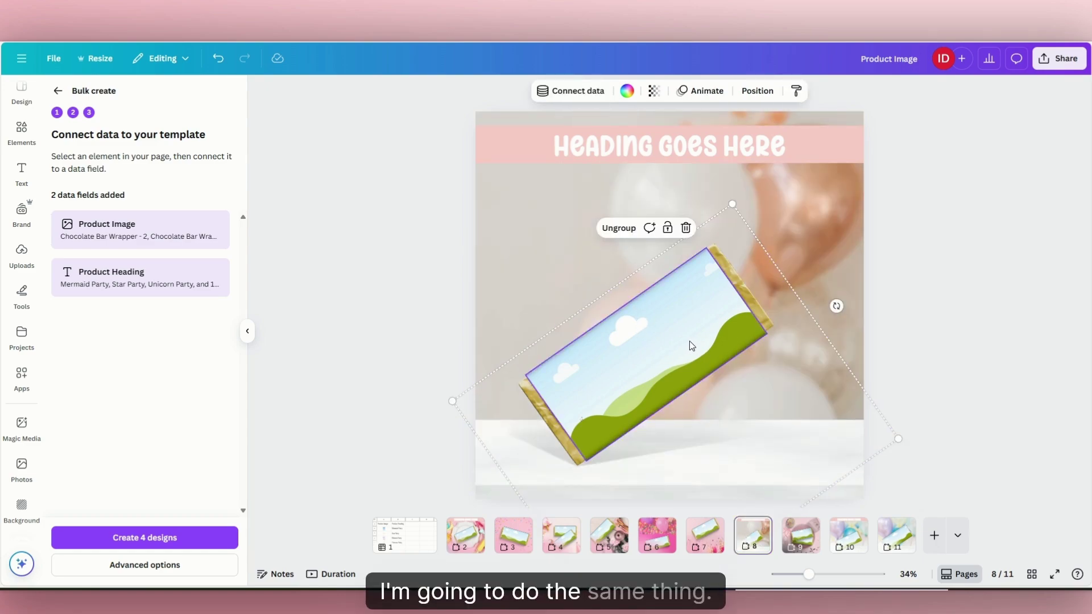
{"action": "left_click", "coordinate": [572, 92]}
{"action": "left_click", "coordinate": [519, 179]}
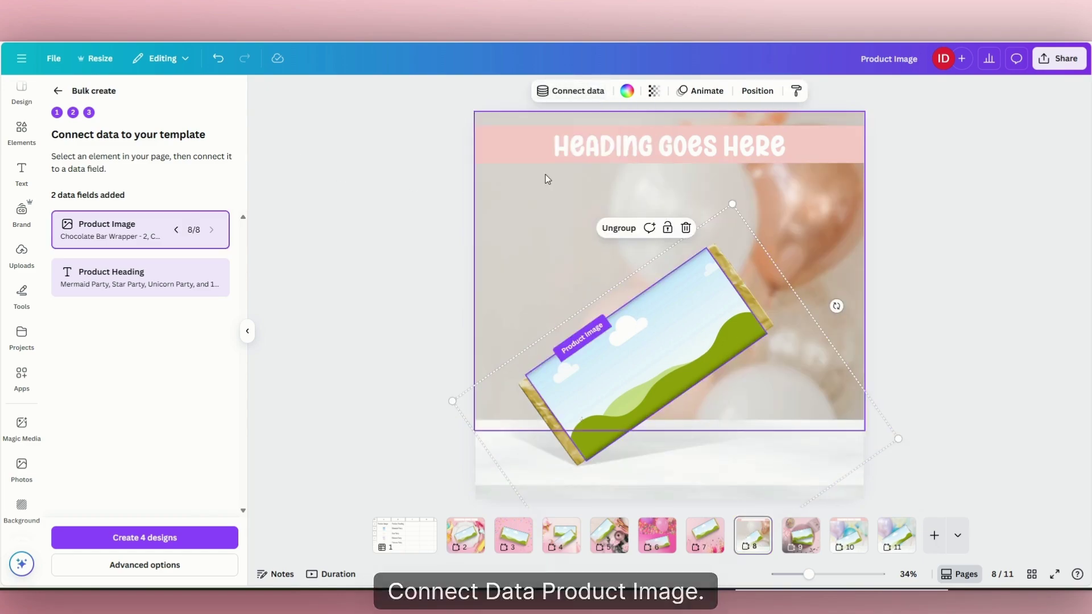
{"action": "left_click", "coordinate": [680, 145]}
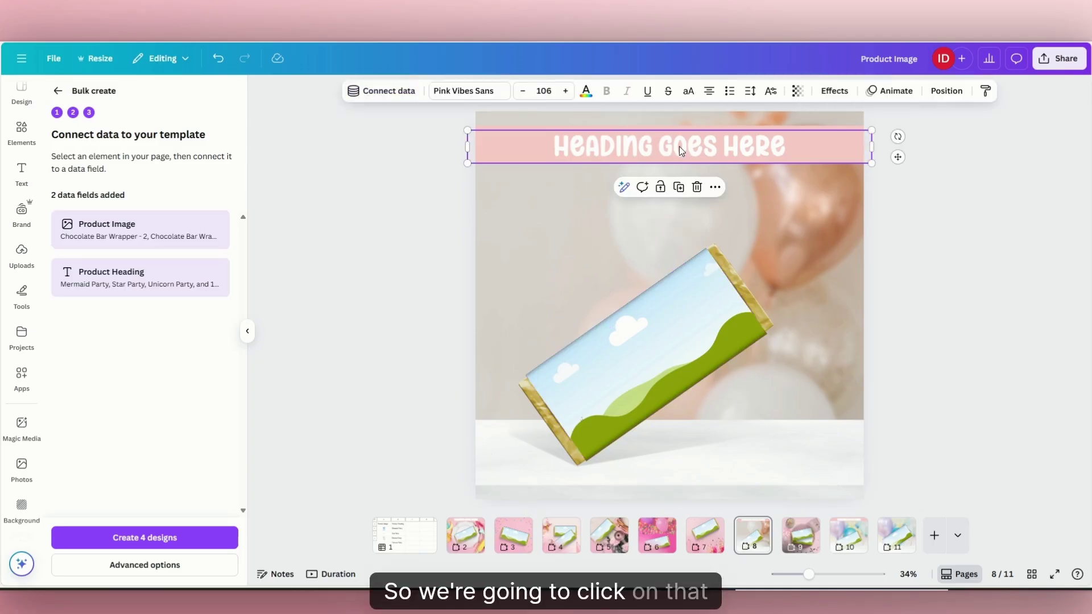
{"action": "left_click", "coordinate": [406, 96]}
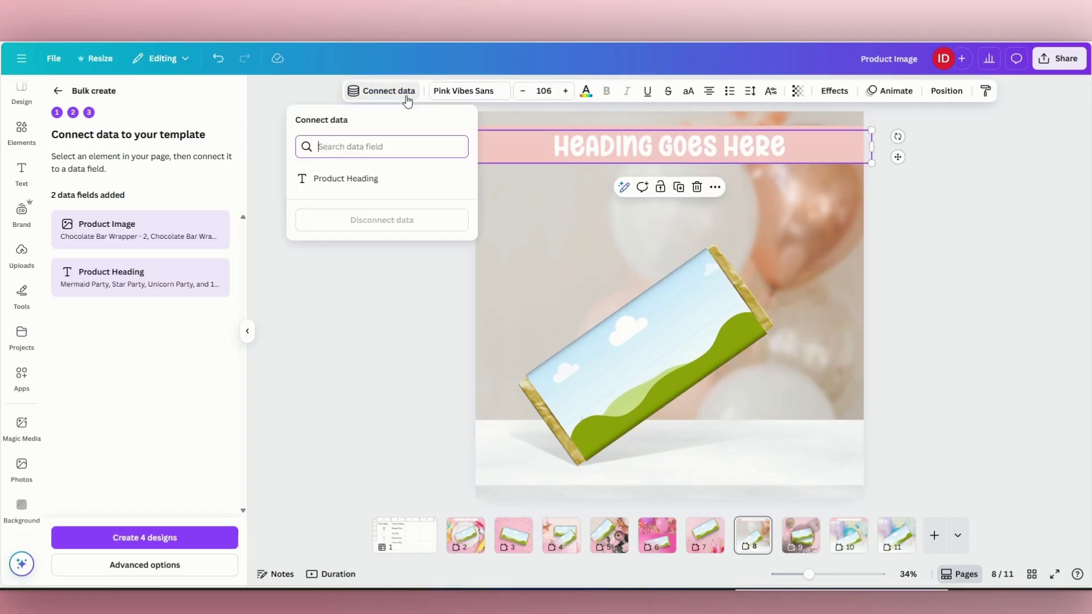
{"action": "left_click", "coordinate": [358, 180]}
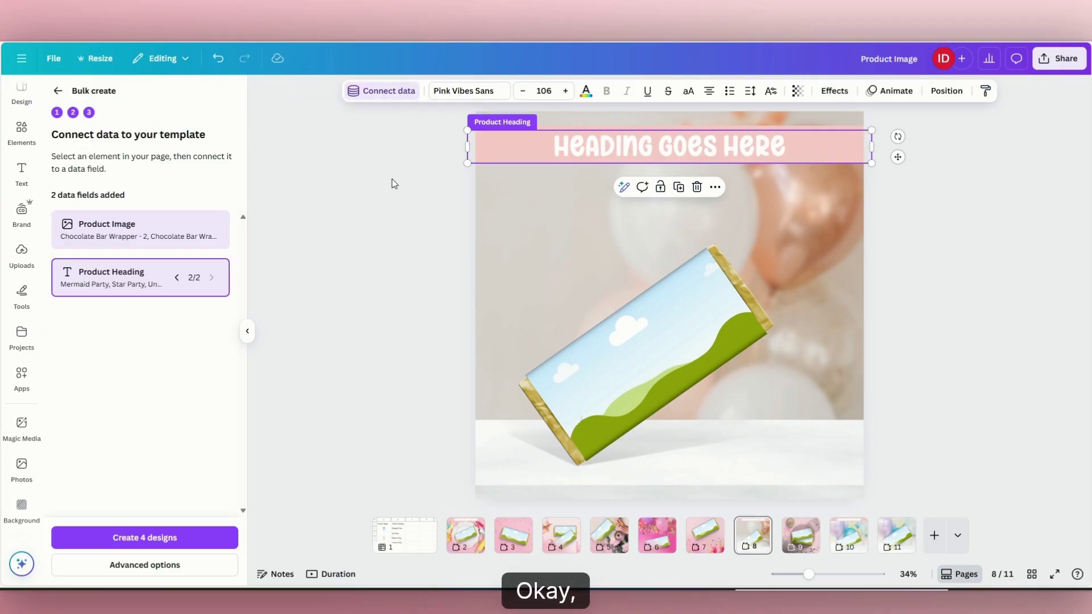
Link both chocolate bars on page 9 to Product Image.
{"action": "left_click", "coordinate": [808, 538]}
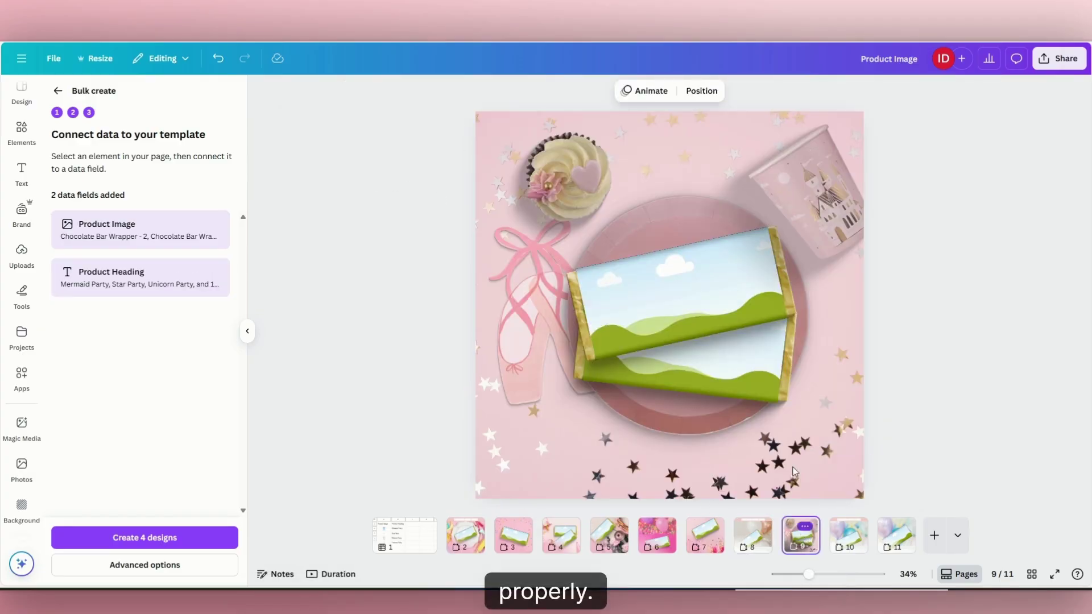
{"action": "left_click", "coordinate": [620, 310]}
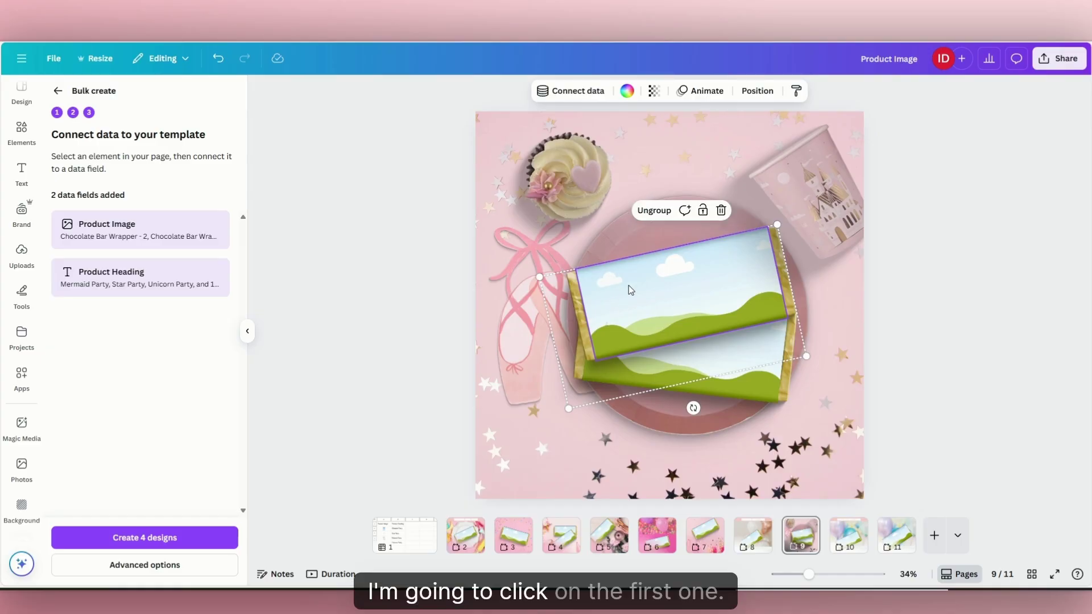
{"action": "left_click", "coordinate": [577, 94]}
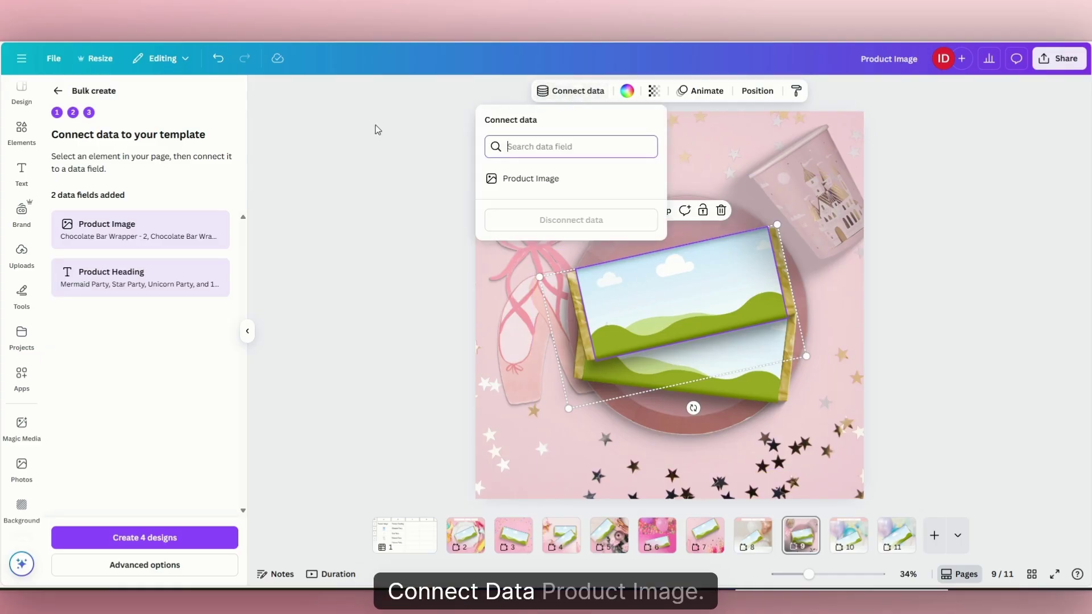
{"action": "left_click", "coordinate": [535, 179]}
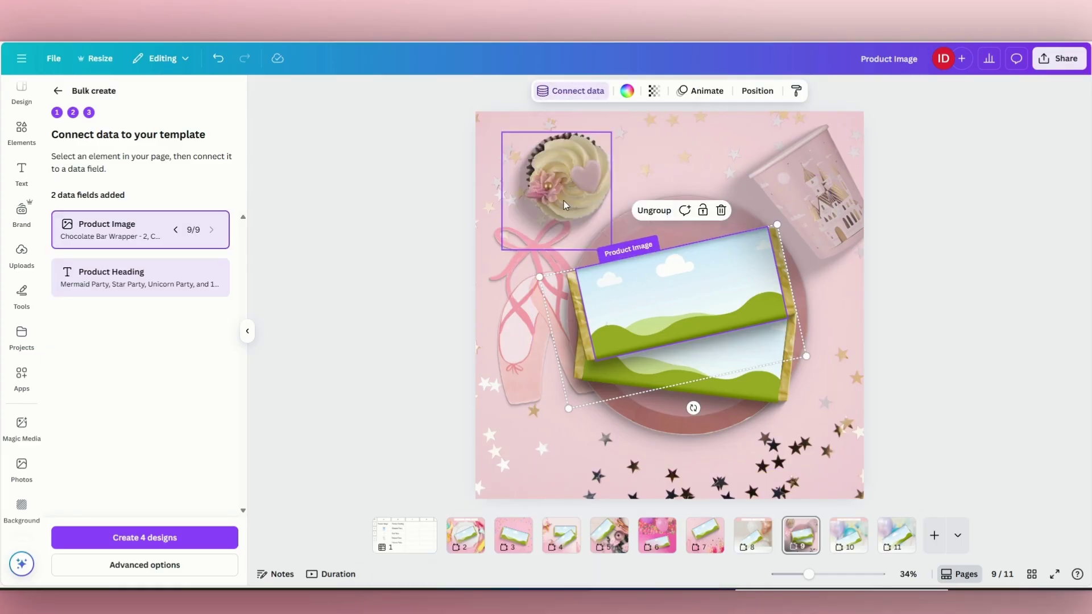
{"action": "left_click", "coordinate": [765, 395]}
{"action": "left_click", "coordinate": [573, 93]}
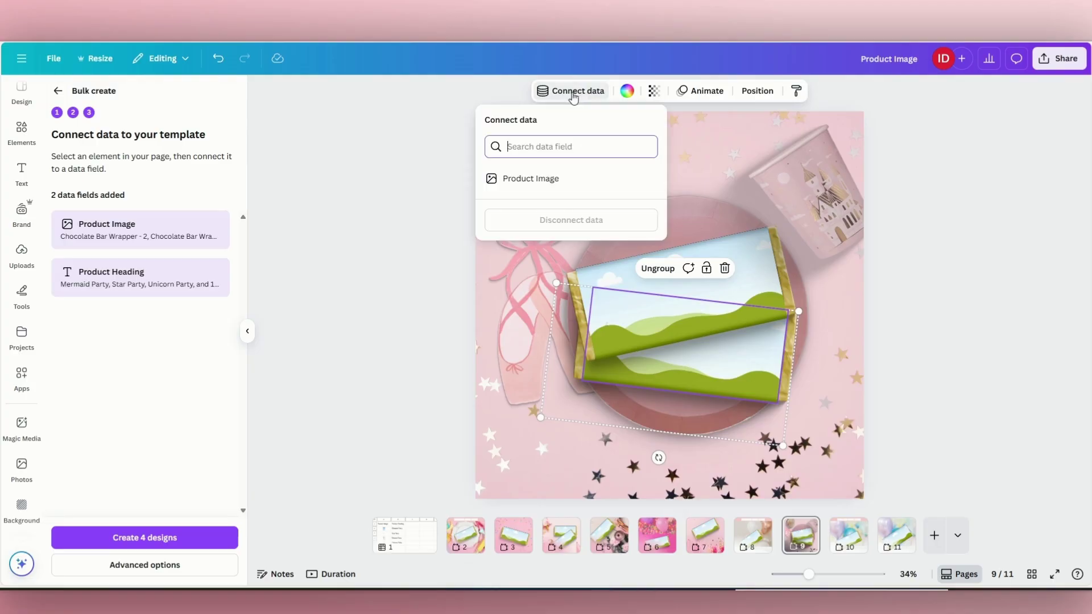
{"action": "left_click", "coordinate": [523, 179]}
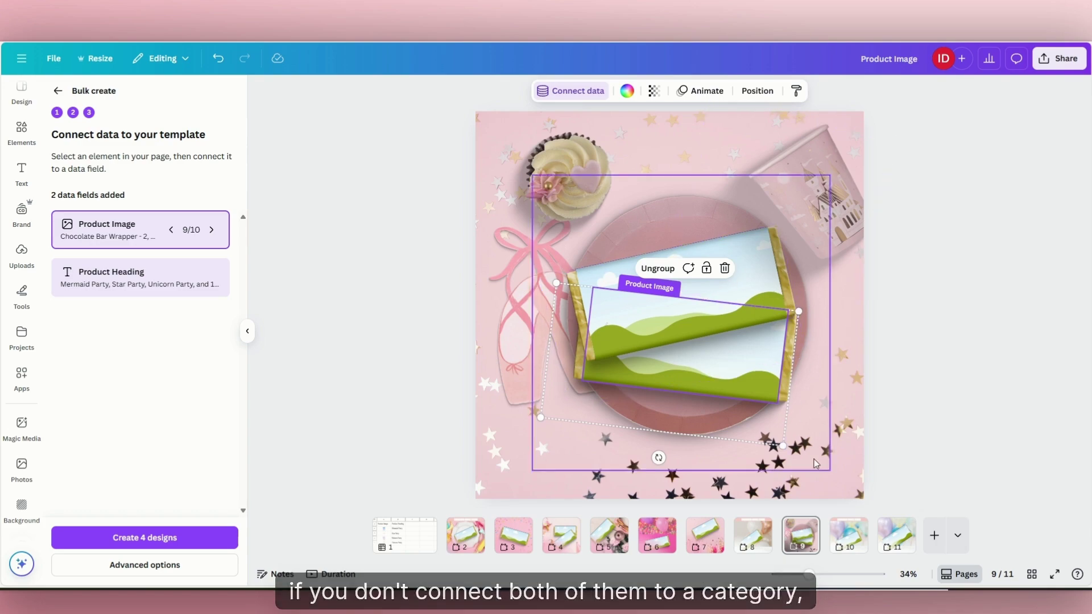
On page 10, link the bar to Product Image and the heading to Product Heading.
{"action": "left_click", "coordinate": [855, 535]}
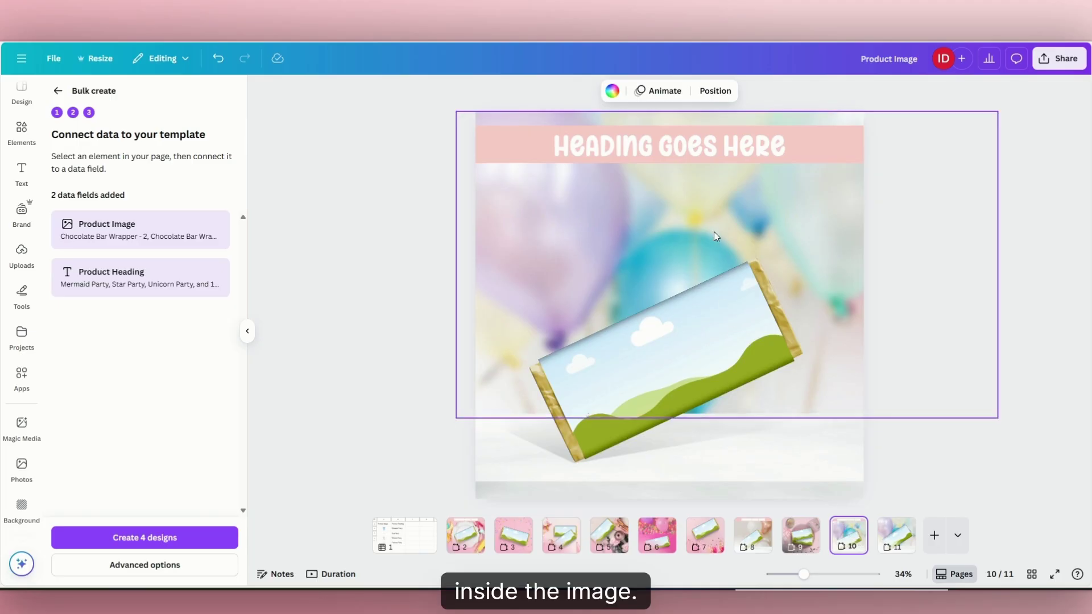
{"action": "left_click", "coordinate": [725, 317]}
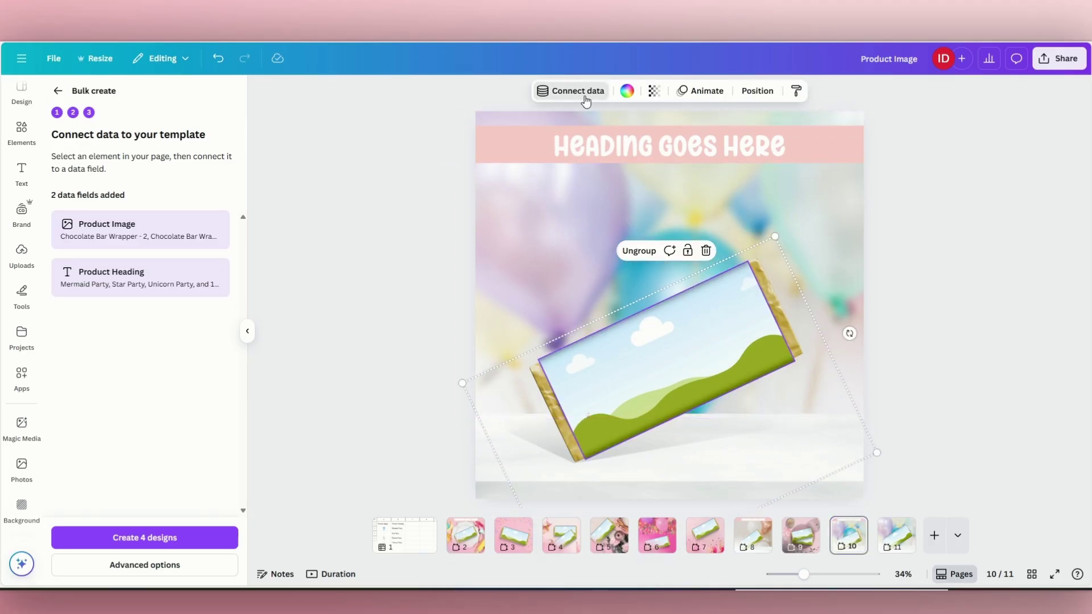
{"action": "left_click", "coordinate": [565, 91]}
{"action": "left_click", "coordinate": [550, 180]}
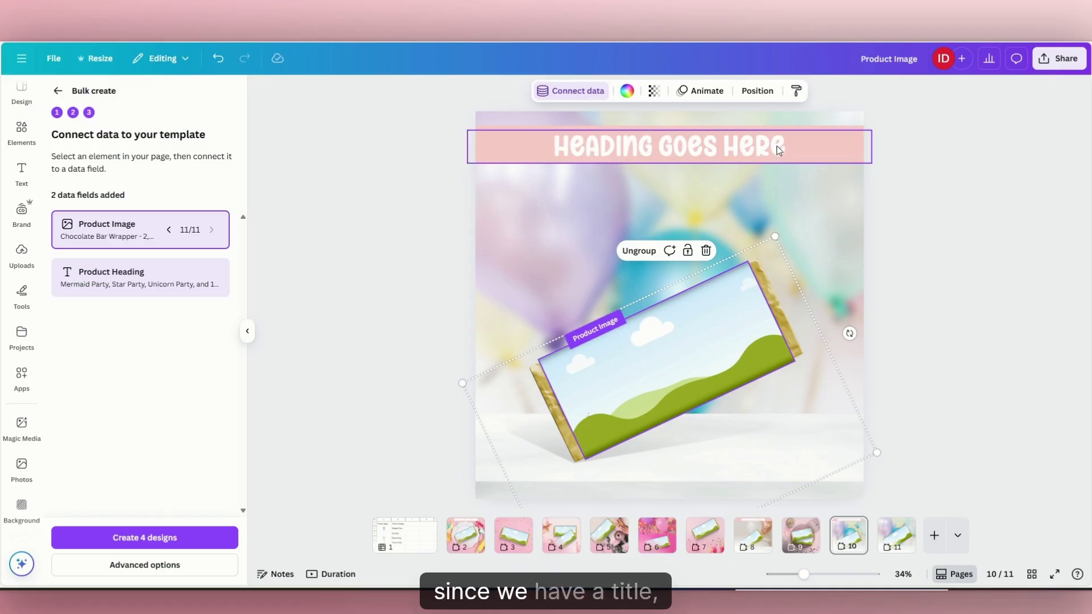
{"action": "left_click", "coordinate": [759, 152]}
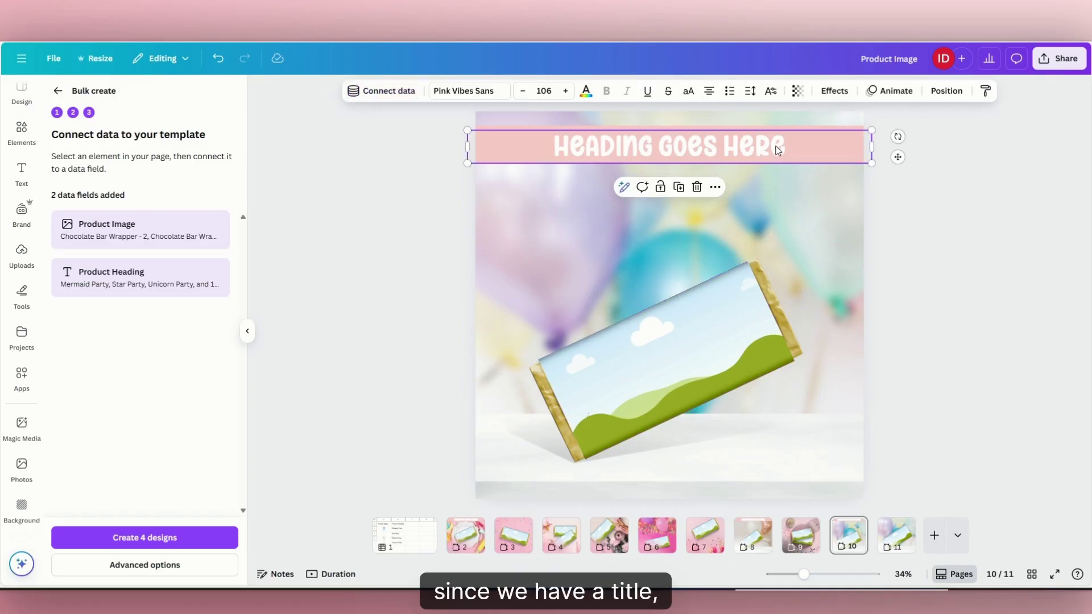
{"action": "left_click", "coordinate": [393, 91]}
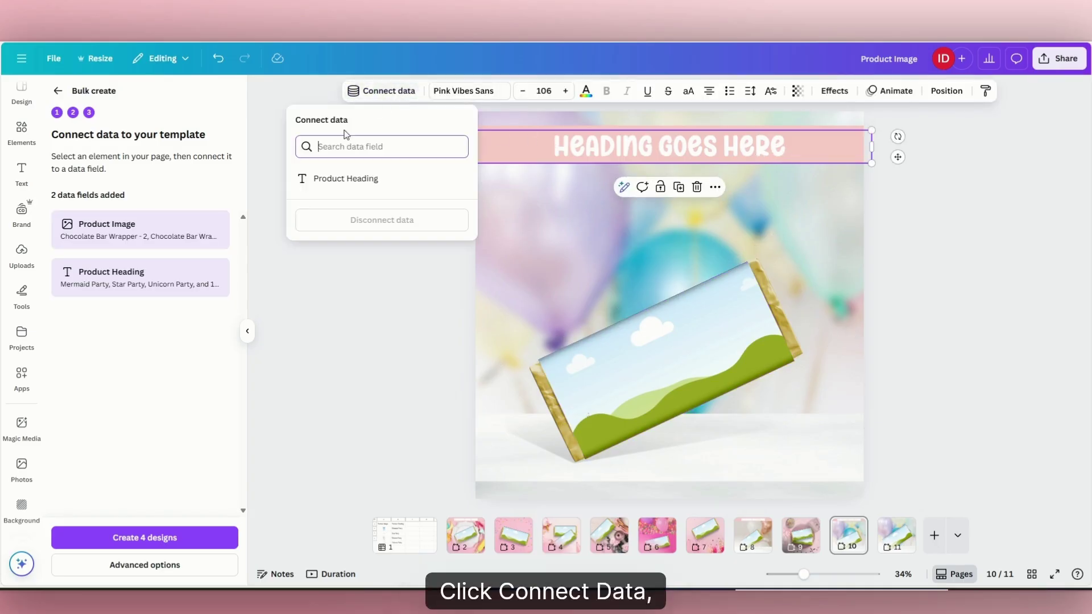
{"action": "left_click", "coordinate": [349, 179]}
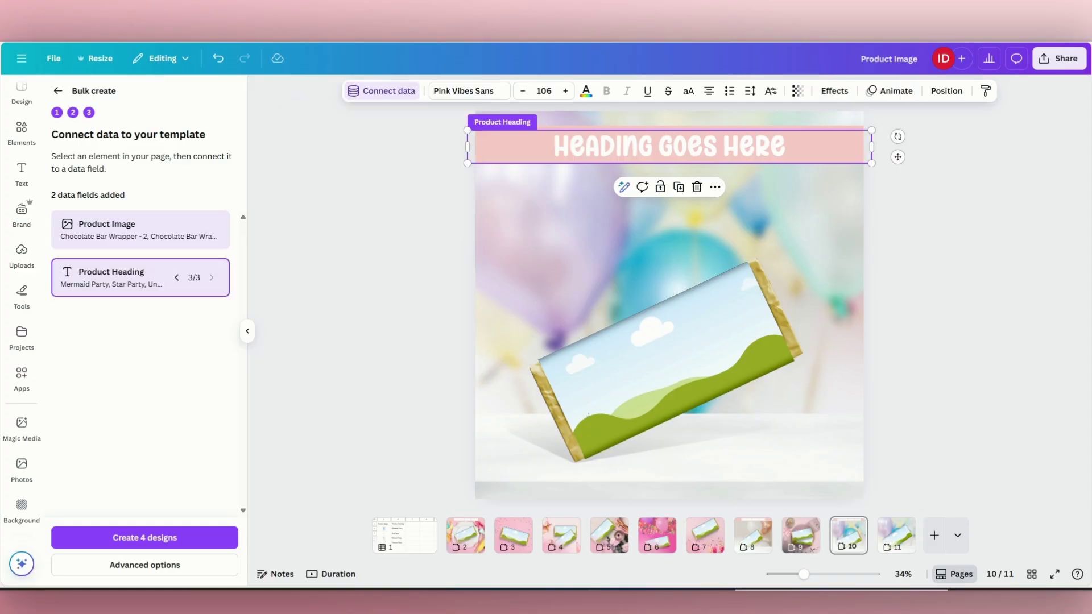
{"action": "left_click", "coordinate": [894, 540]}
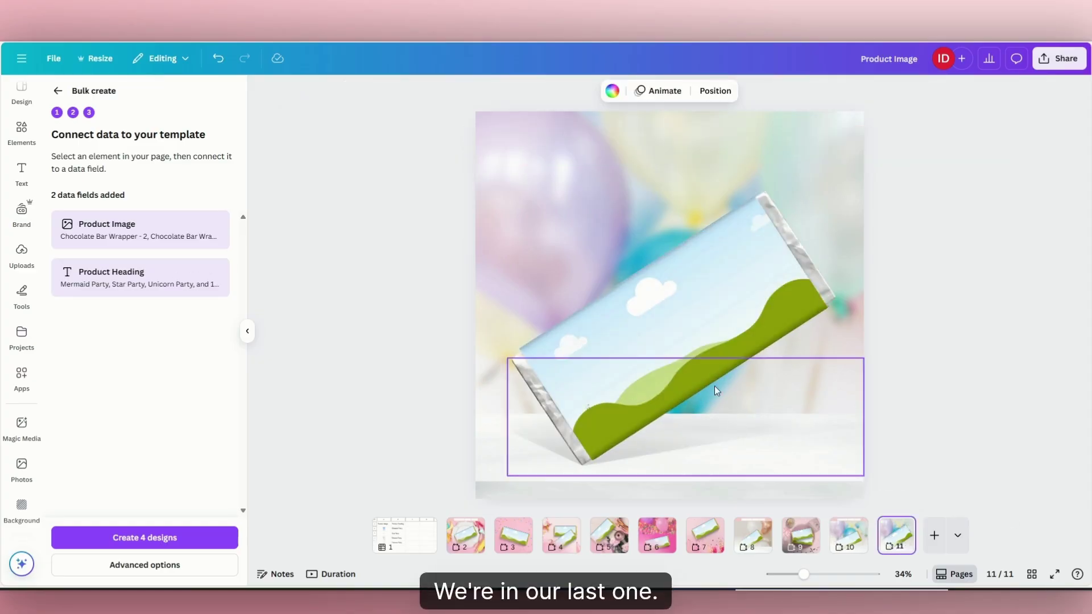
Link the page 11 wrapper to Product Image, then deselect it.
{"action": "left_click", "coordinate": [759, 338]}
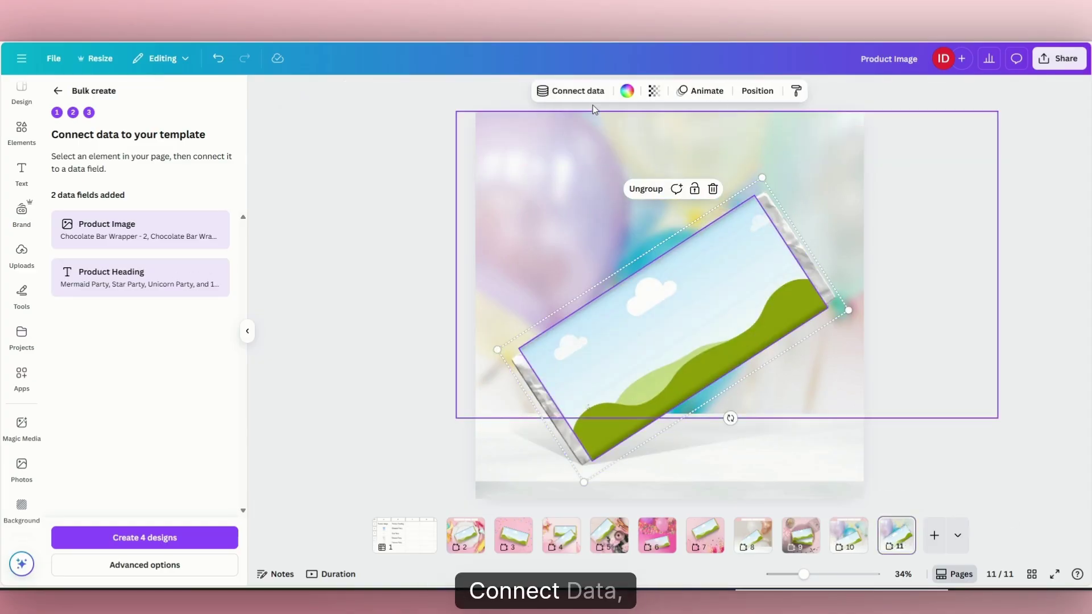
{"action": "left_click", "coordinate": [572, 91]}
{"action": "left_click", "coordinate": [529, 179]}
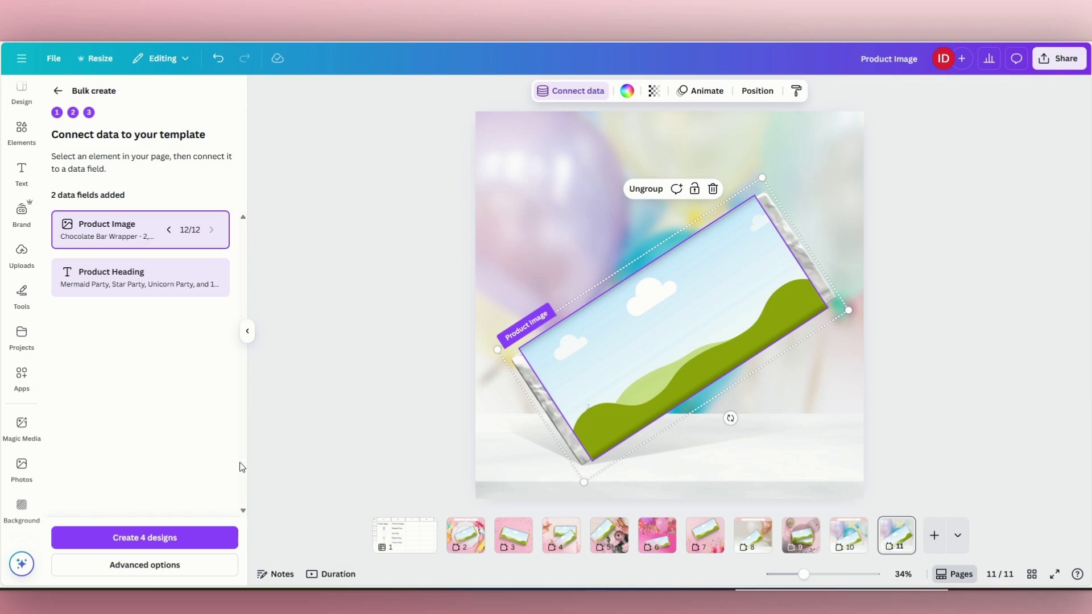
{"action": "left_click", "coordinate": [393, 486]}
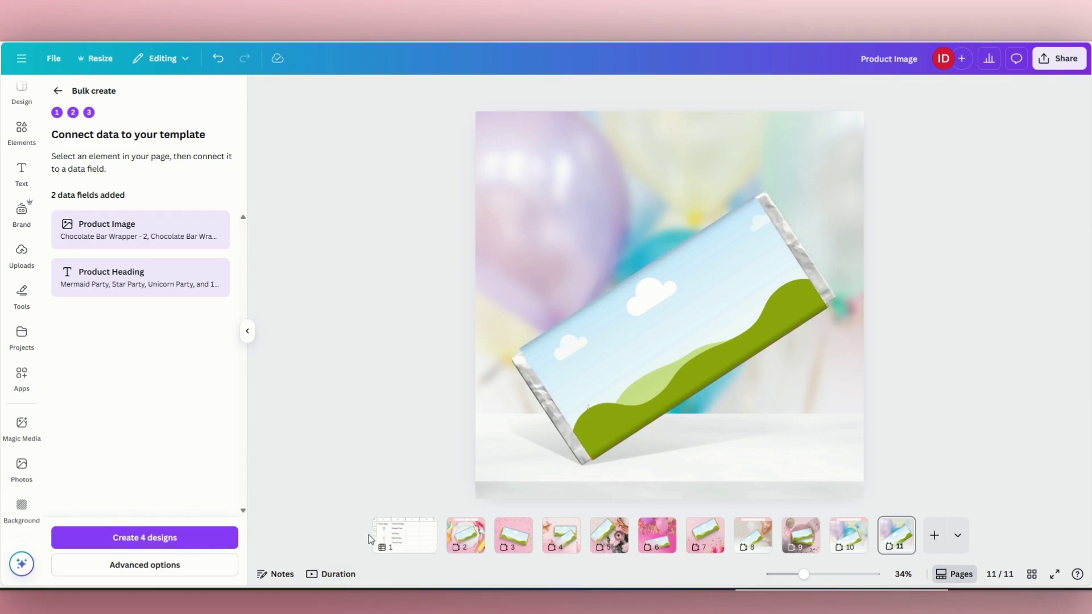
Create the 4 bulk designs and view them in the 'Bulk created May 10, 2025' folder.
{"action": "left_click", "coordinate": [190, 542]}
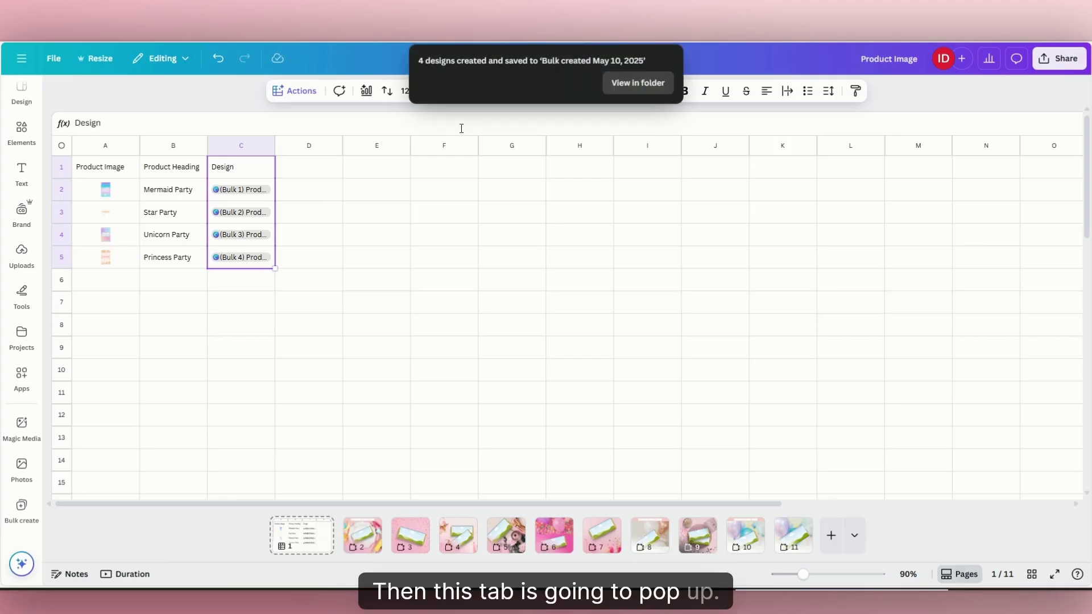
{"action": "left_click", "coordinate": [651, 86]}
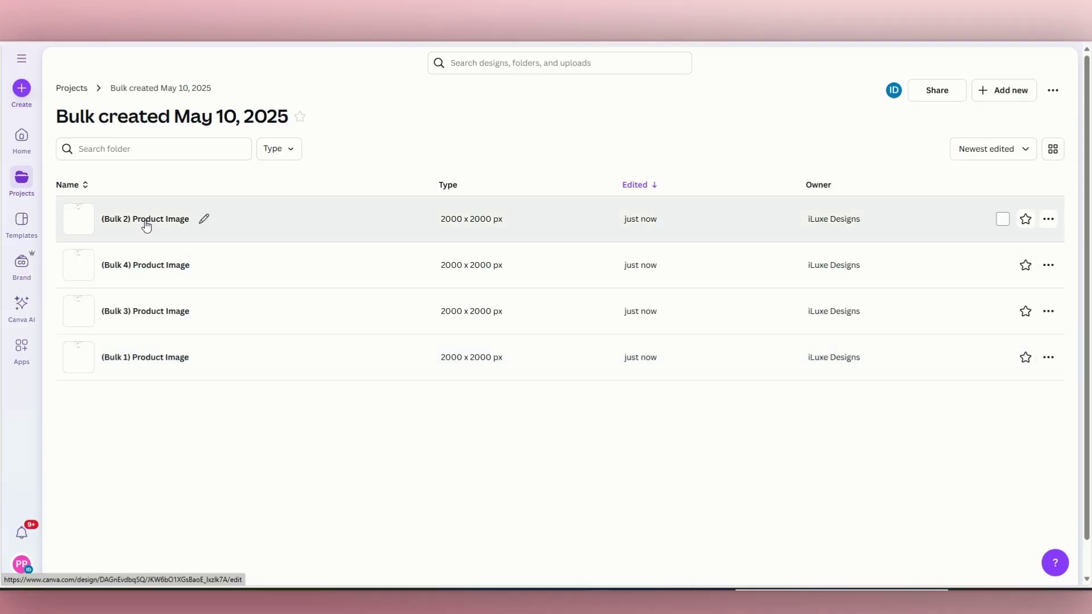
Review all ten Star Party pages of (Bulk 2) Product Image, then return to the folder.
{"action": "left_click", "coordinate": [146, 222]}
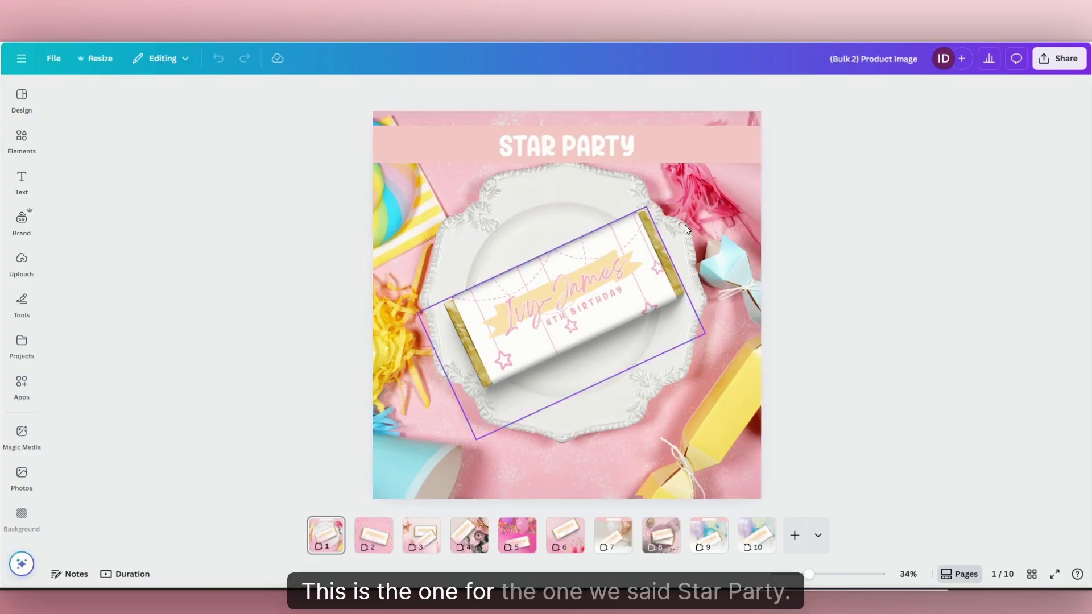
{"action": "left_click", "coordinate": [375, 541]}
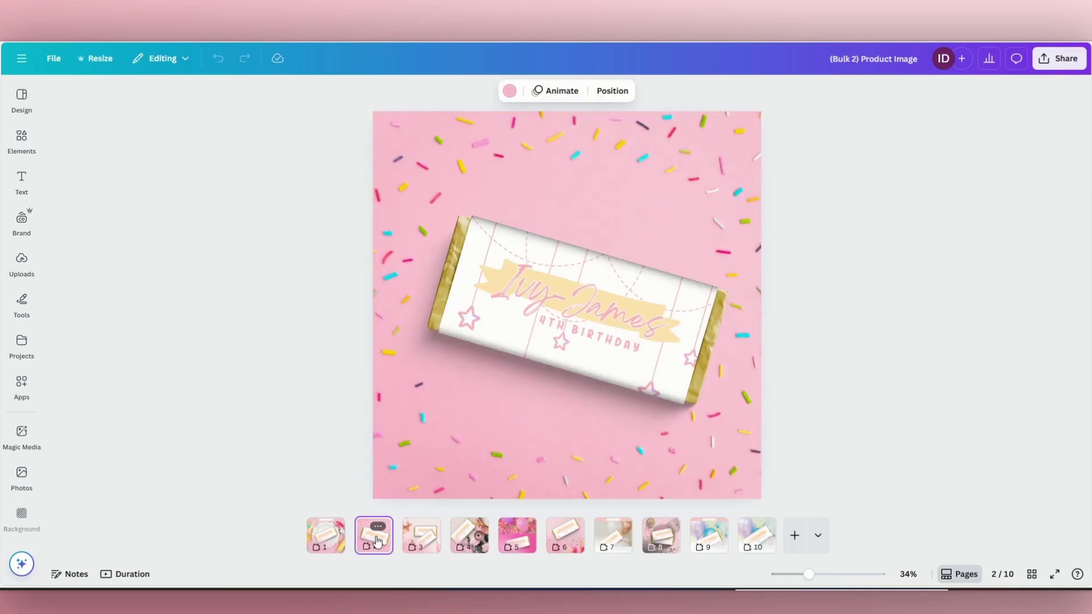
{"action": "left_click", "coordinate": [433, 541]}
{"action": "left_click", "coordinate": [475, 542]}
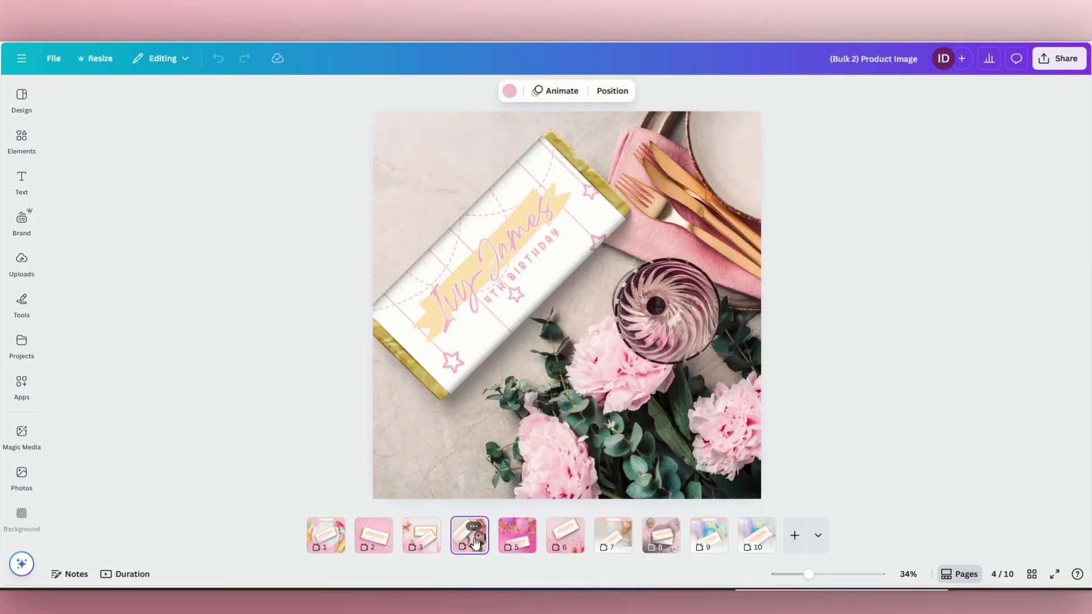
{"action": "left_click", "coordinate": [535, 542]}
{"action": "left_click", "coordinate": [566, 542]}
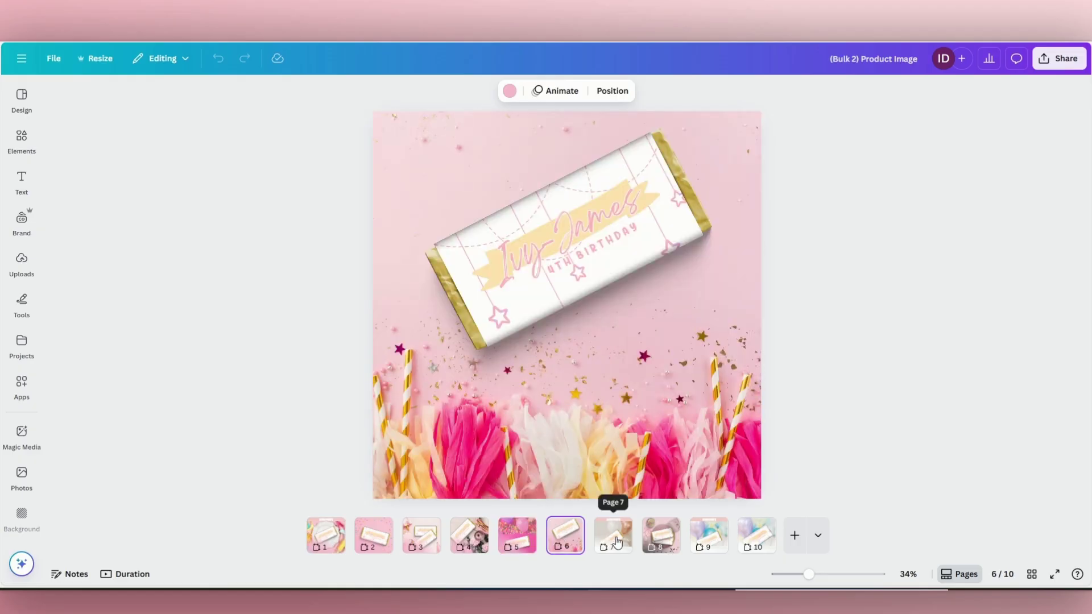
{"action": "left_click", "coordinate": [613, 541]}
{"action": "left_click", "coordinate": [661, 542]}
{"action": "left_click", "coordinate": [710, 541]}
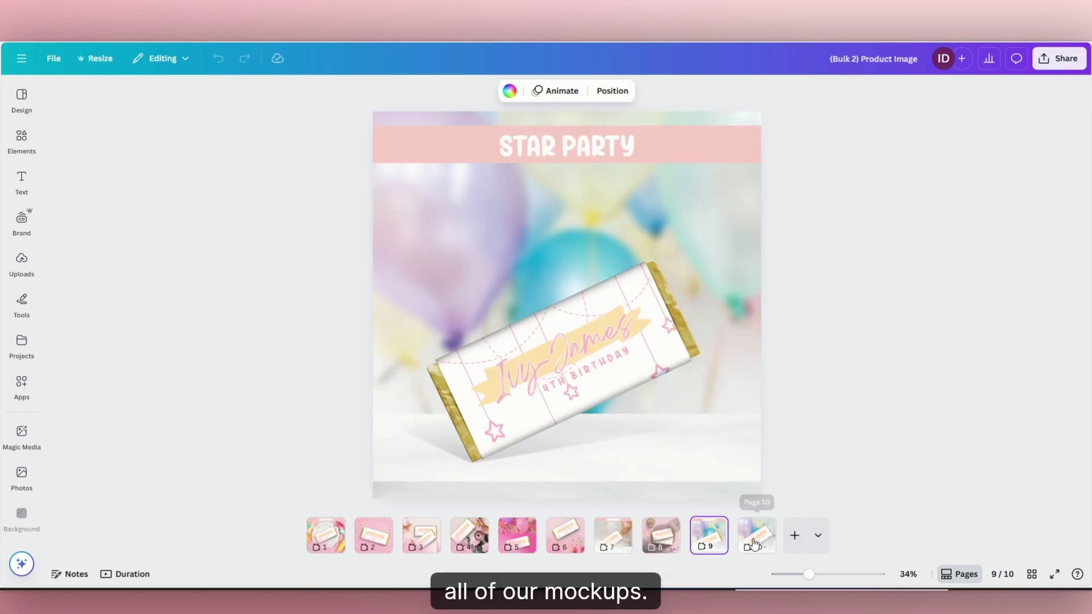
{"action": "left_click", "coordinate": [757, 540]}
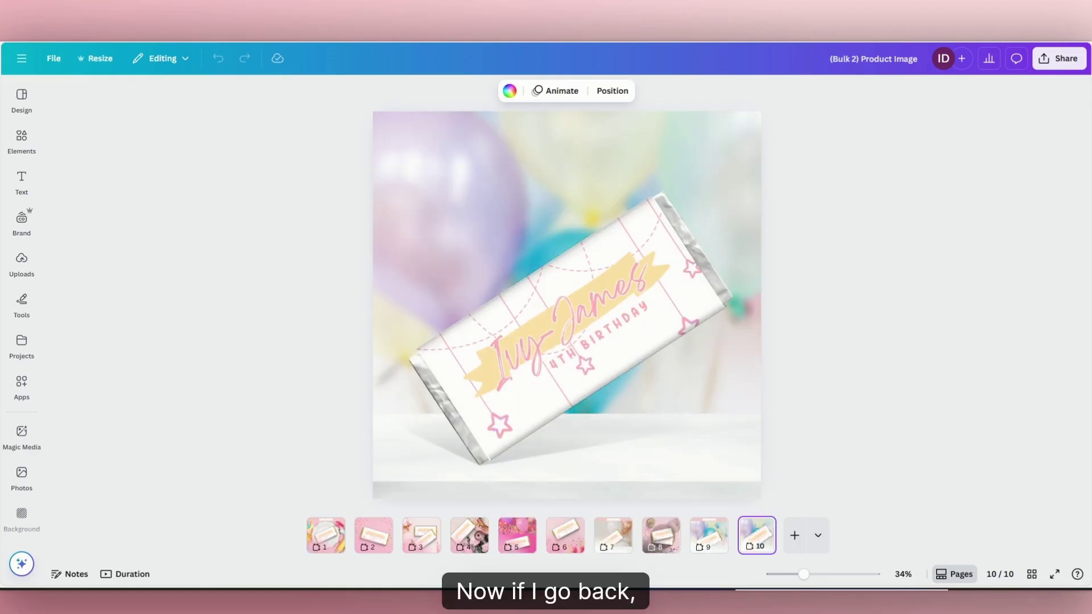
{"action": "left_click", "coordinate": [21, 58]}
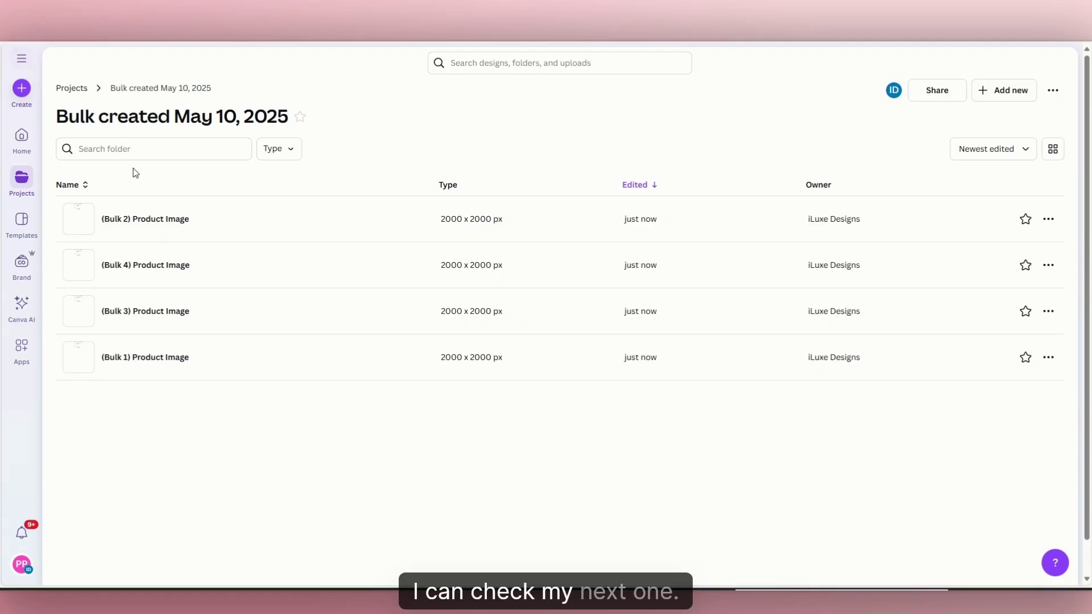
{"action": "left_click", "coordinate": [157, 268]}
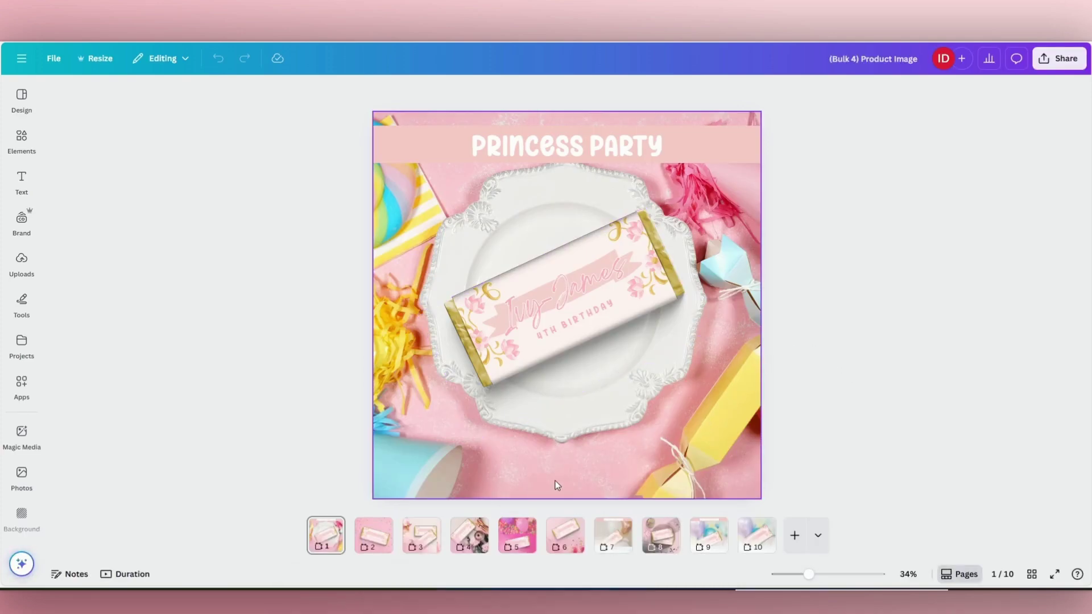
{"action": "left_click", "coordinate": [379, 535]}
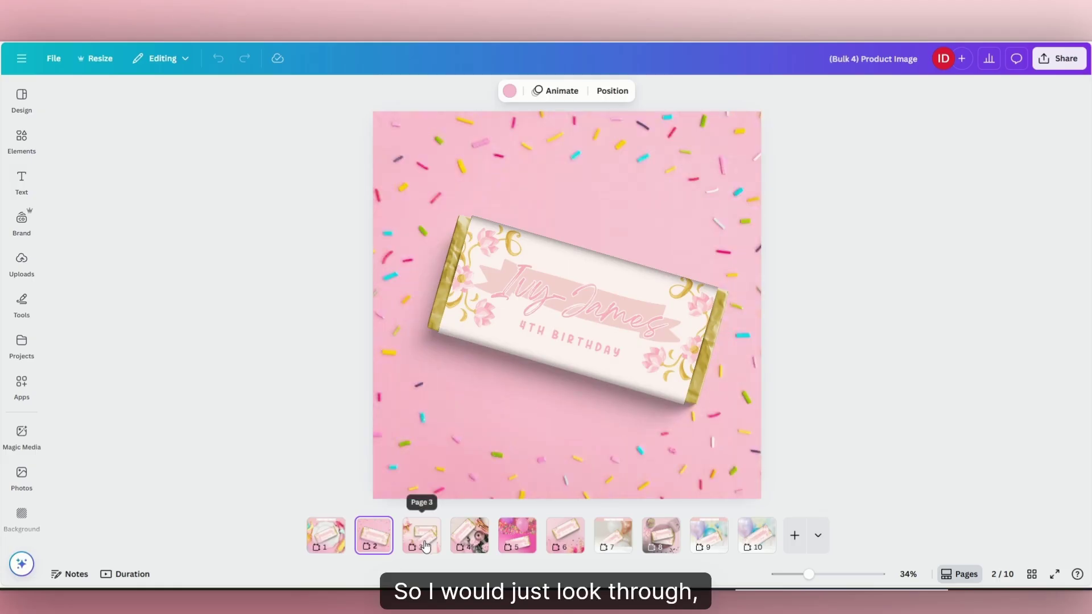
{"action": "left_click", "coordinate": [421, 536]}
{"action": "left_click", "coordinate": [522, 543]}
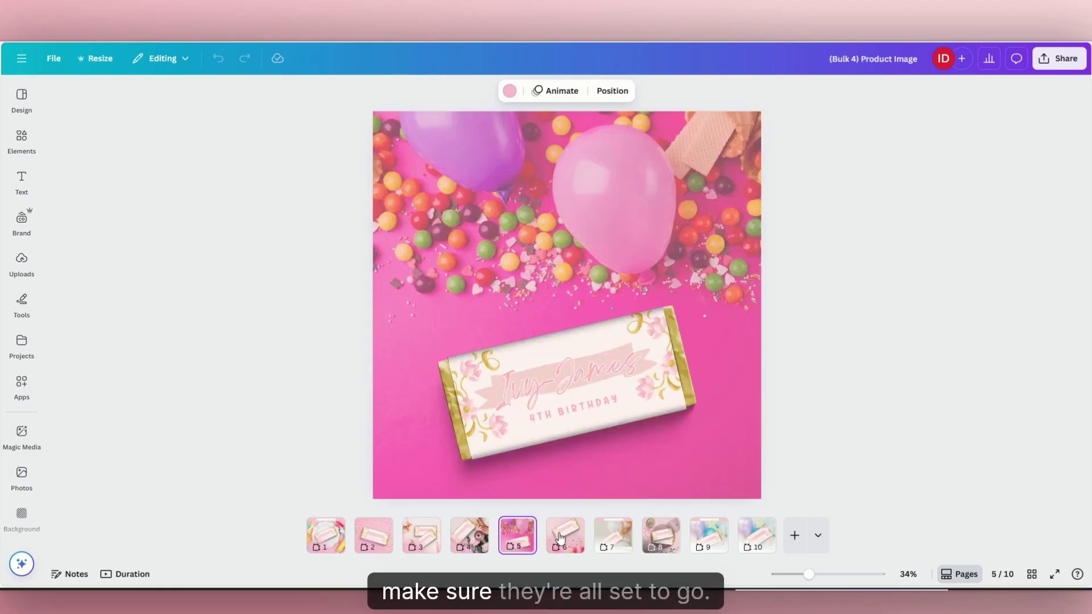
{"action": "left_click", "coordinate": [566, 538]}
{"action": "left_click", "coordinate": [613, 537]}
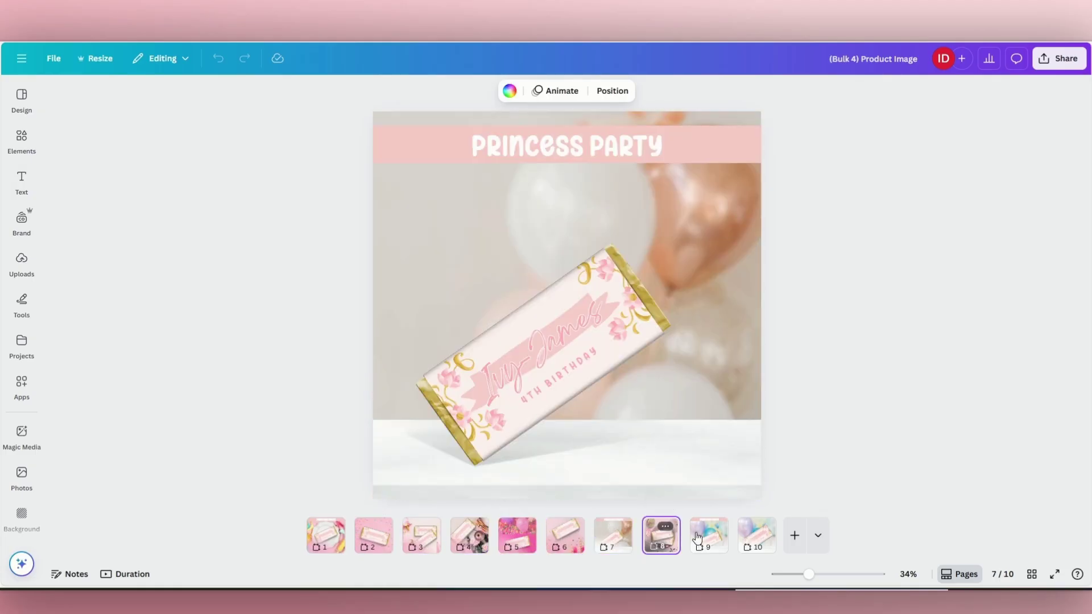
{"action": "left_click", "coordinate": [661, 537]}
{"action": "left_click", "coordinate": [708, 537]}
{"action": "left_click", "coordinate": [753, 538]}
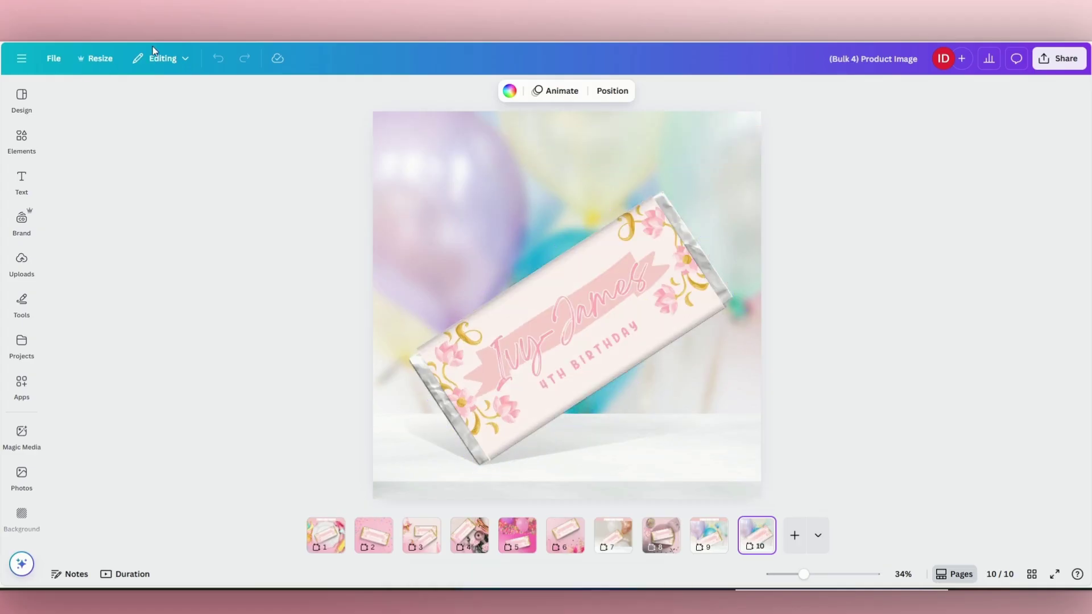
{"action": "left_click", "coordinate": [9, 55]}
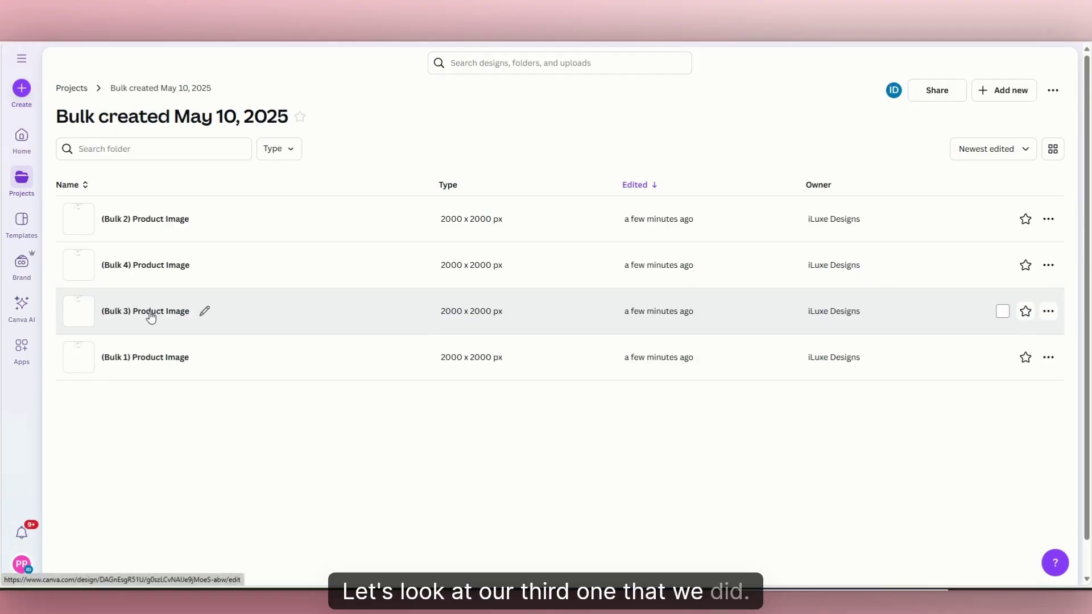
{"action": "left_click", "coordinate": [151, 315]}
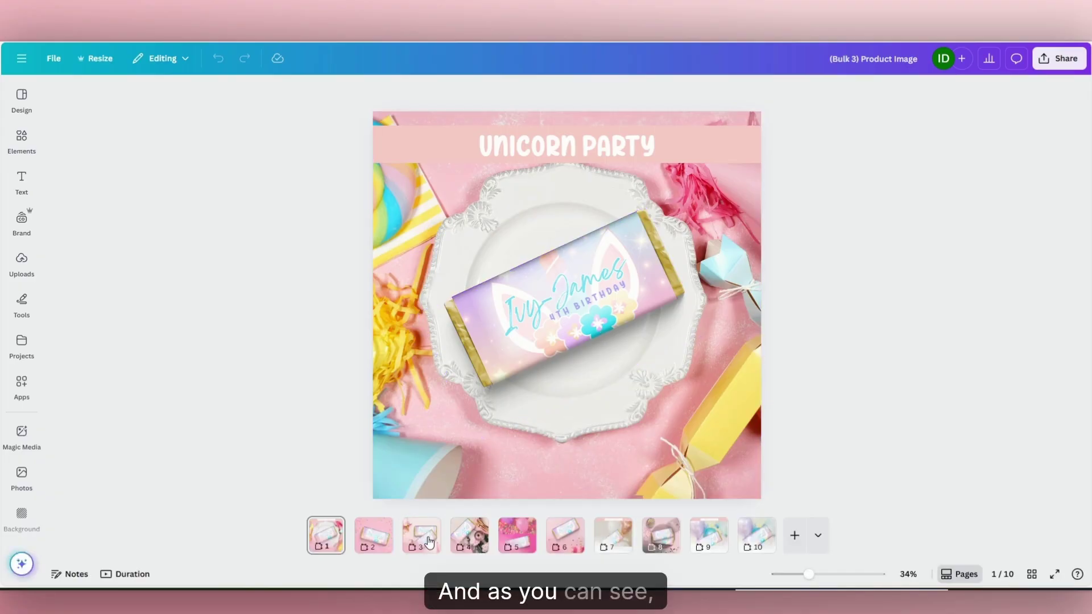
{"action": "key", "text": "Right"}
{"action": "key", "text": "Right"}
{"action": "key", "text": "Right"}
{"action": "key", "text": "Right"}
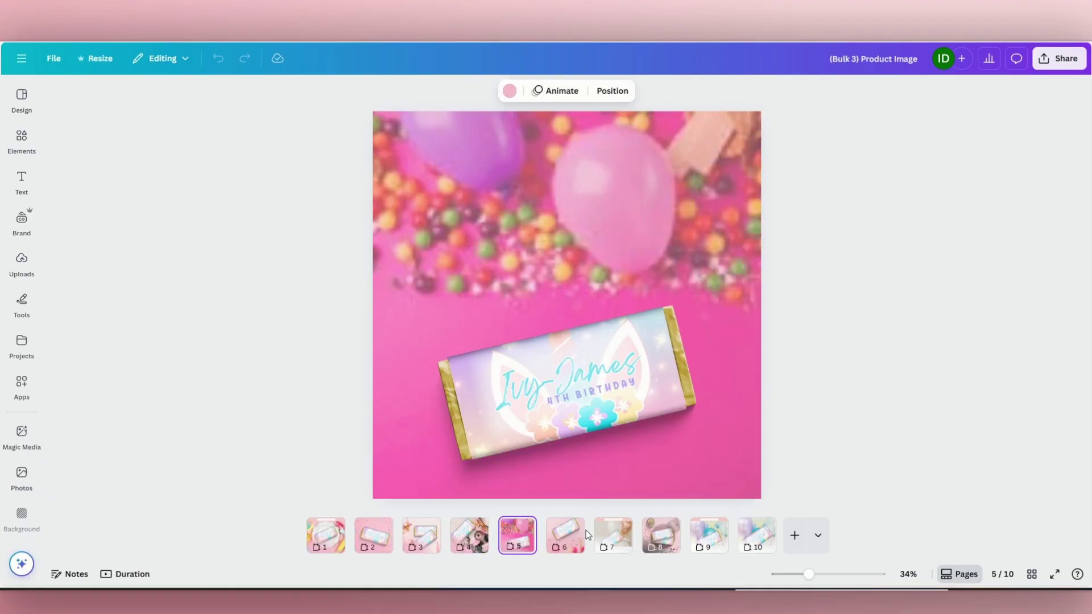
{"action": "left_click", "coordinate": [569, 535]}
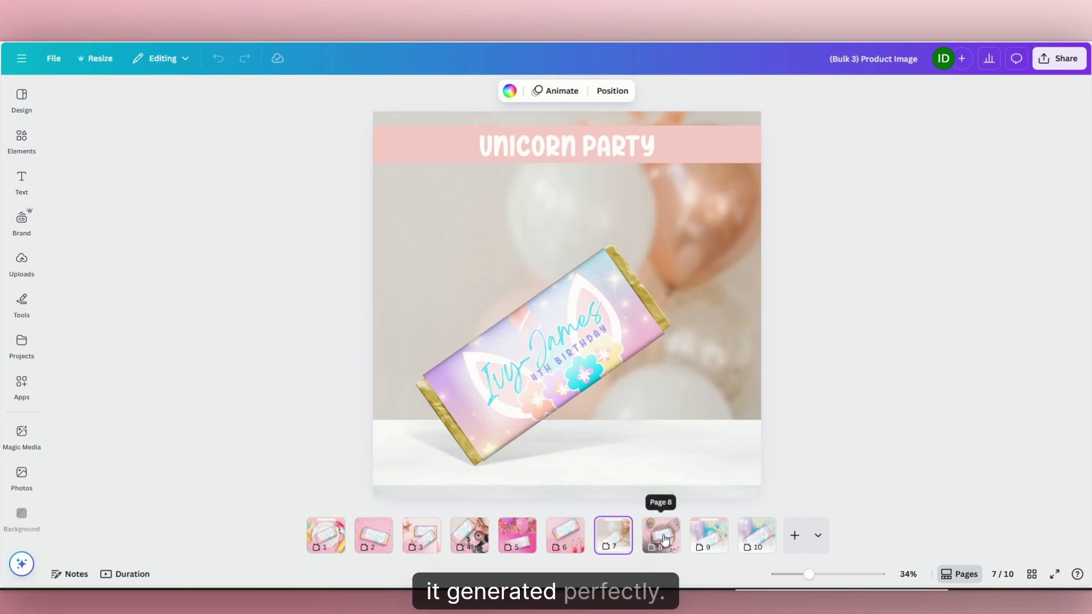
{"action": "left_click", "coordinate": [657, 538]}
{"action": "left_click", "coordinate": [708, 538]}
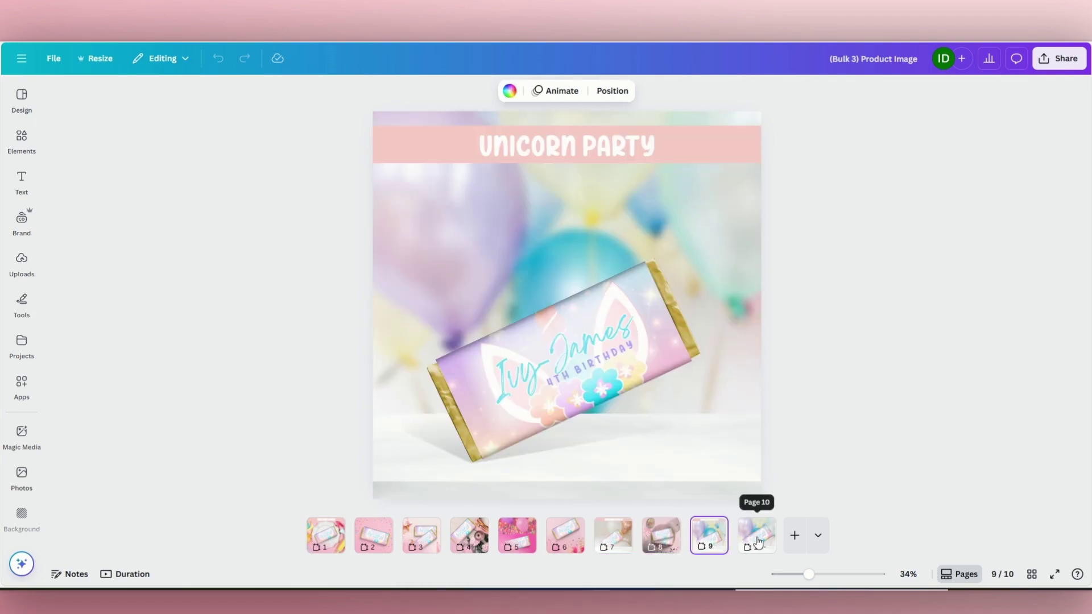
{"action": "left_click", "coordinate": [759, 542]}
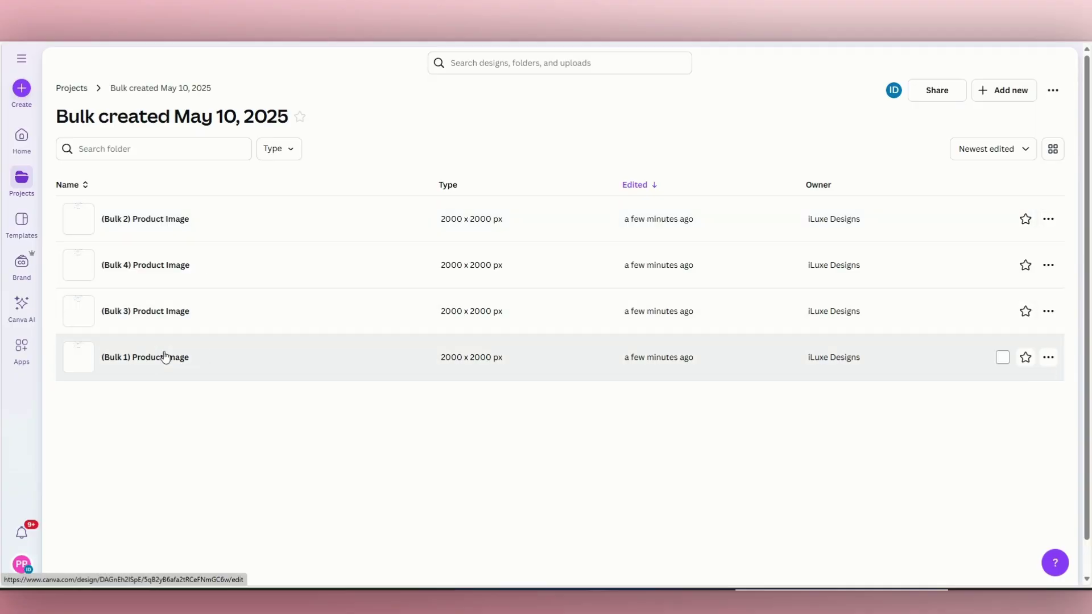
{"action": "left_click", "coordinate": [164, 357]}
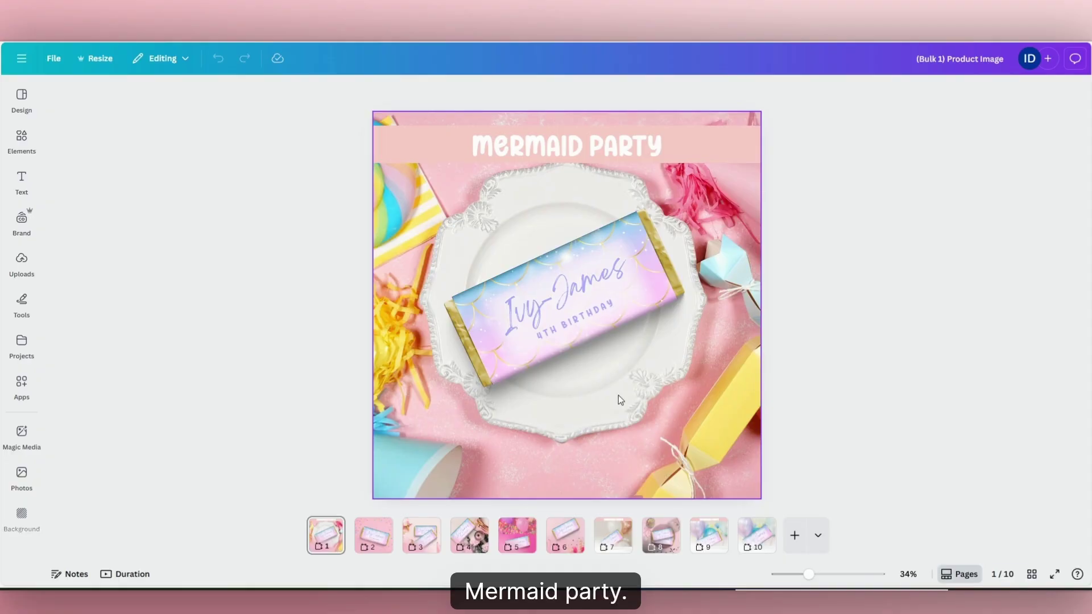
{"action": "left_click", "coordinate": [371, 537]}
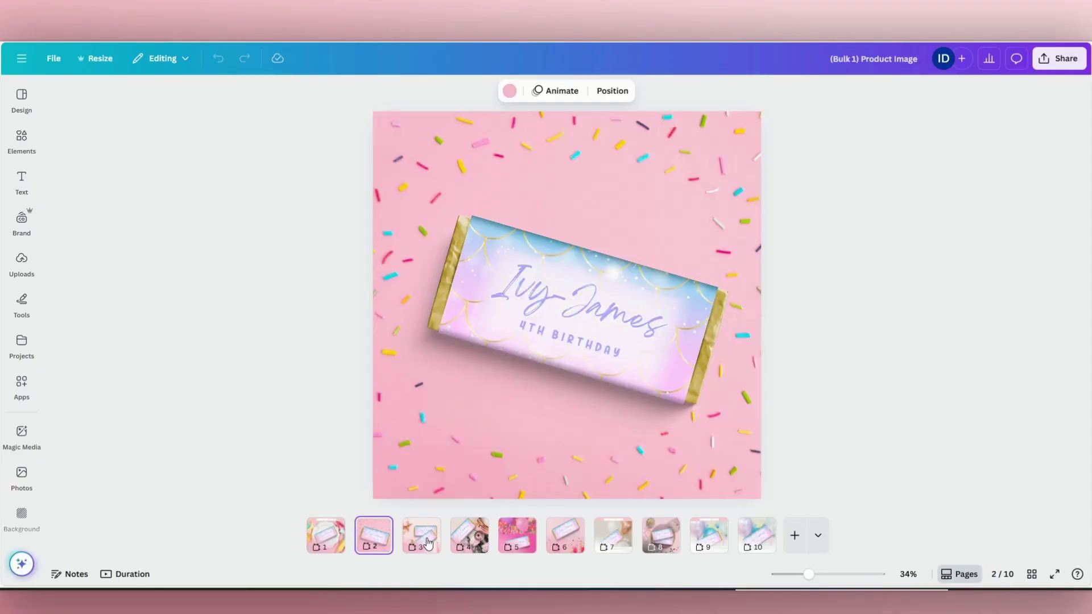
{"action": "left_click", "coordinate": [427, 540]}
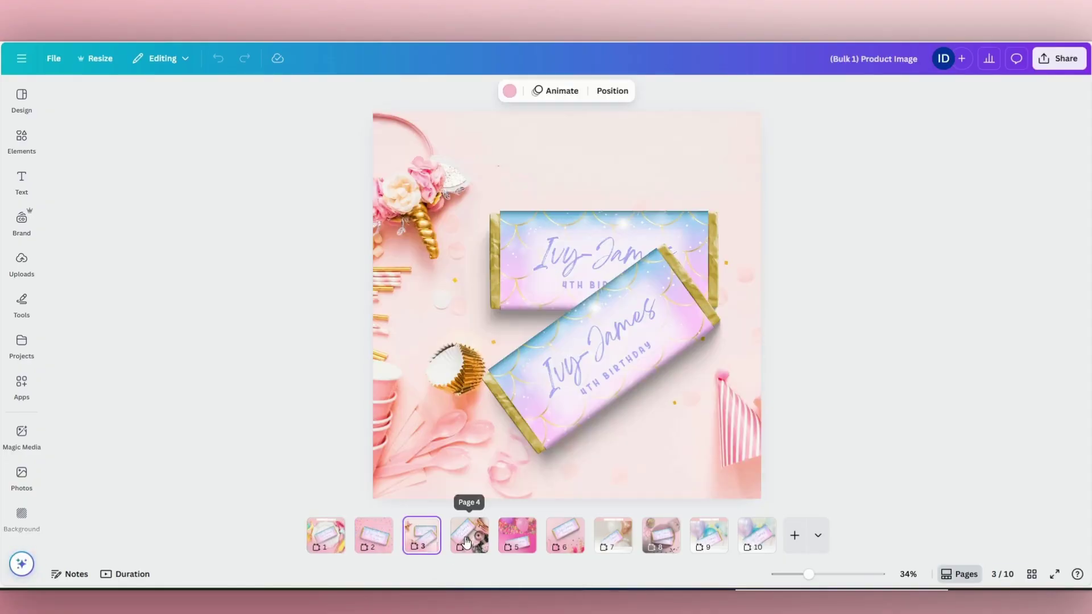
{"action": "left_click", "coordinate": [466, 541]}
{"action": "left_click", "coordinate": [517, 540]}
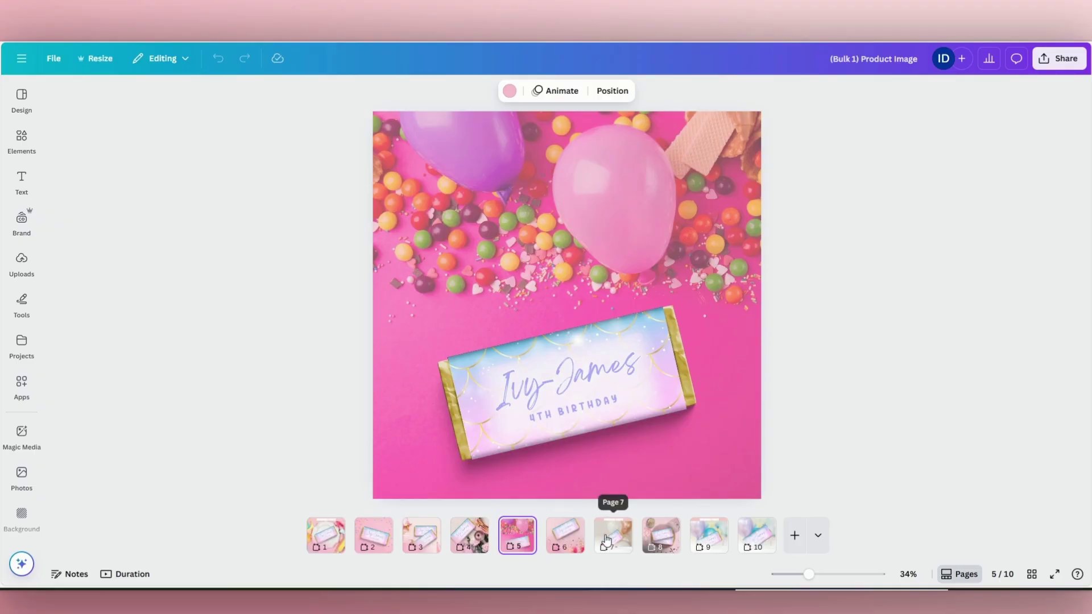
{"action": "left_click", "coordinate": [663, 538]}
{"action": "left_click", "coordinate": [709, 538]}
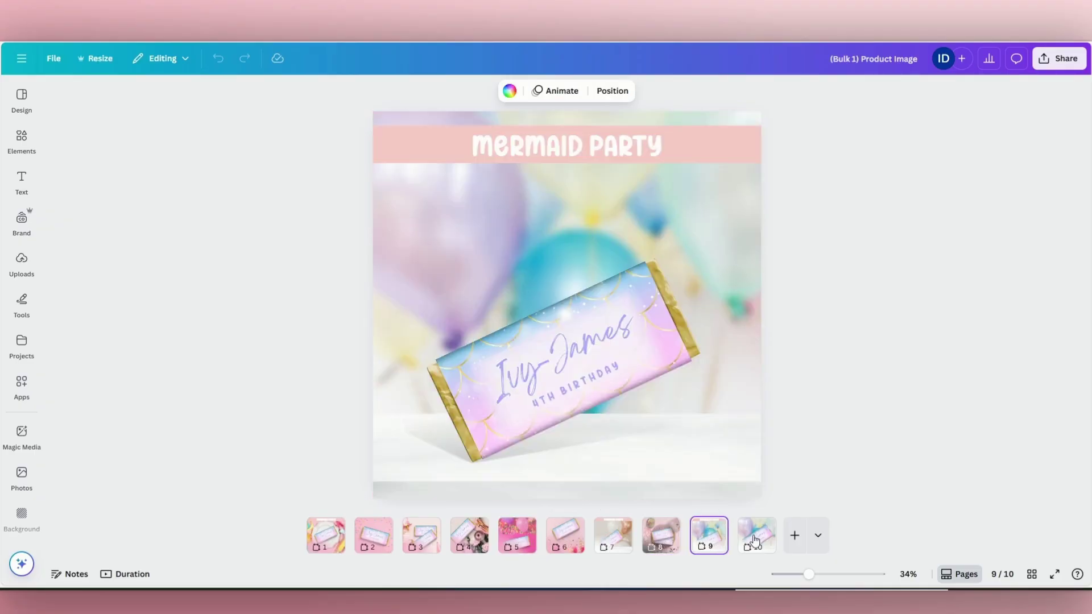
{"action": "left_click", "coordinate": [751, 541]}
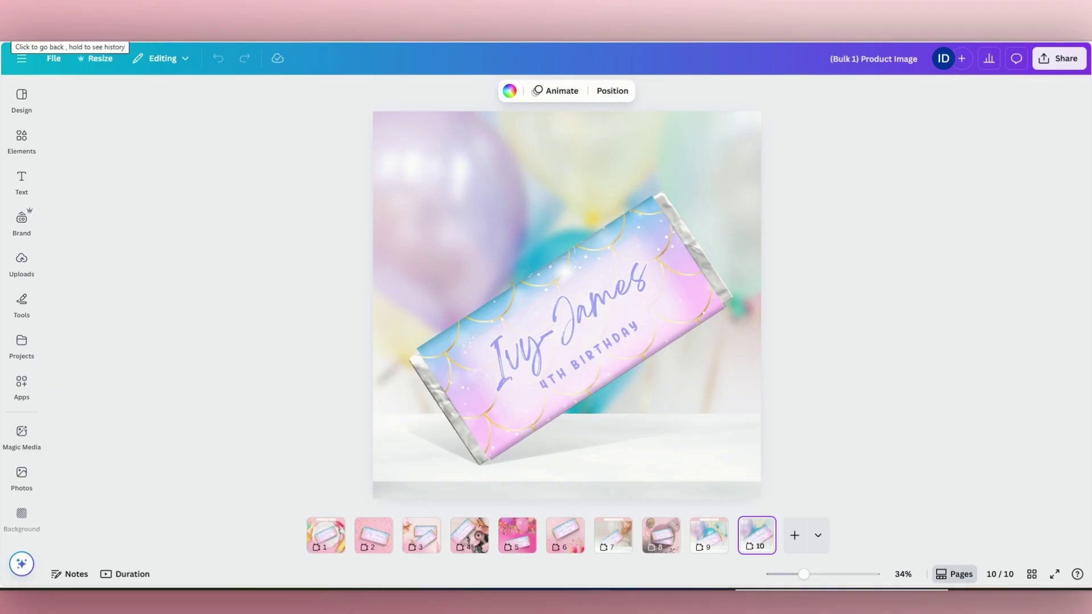
{"action": "left_click", "coordinate": [19, 54]}
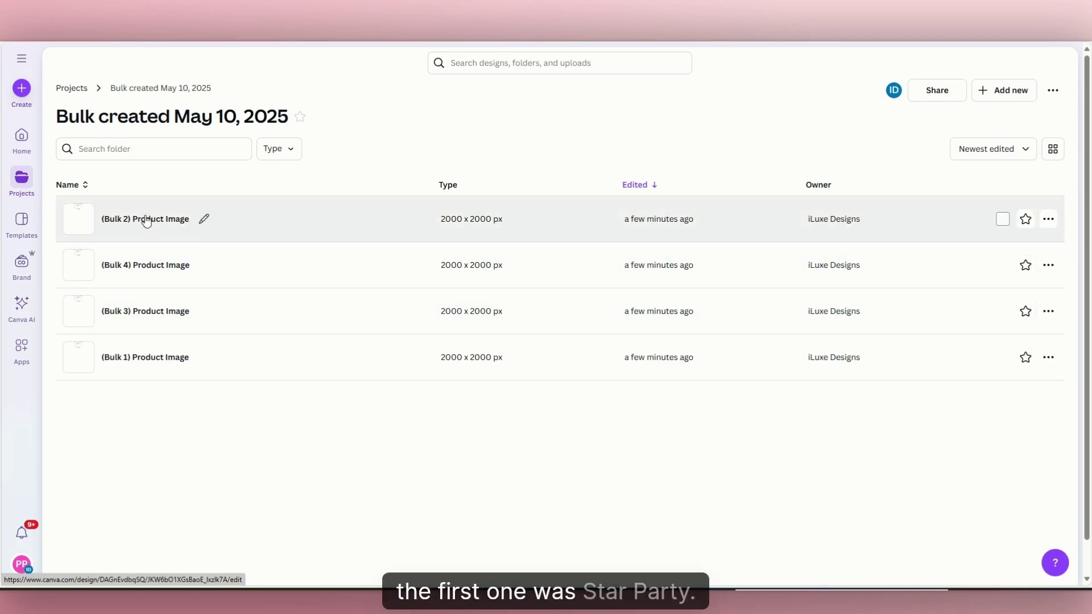
Rename (Bulk 2) Product Image to 'Star Party Choc Bar Mockups'.
{"action": "left_click", "coordinate": [204, 222]}
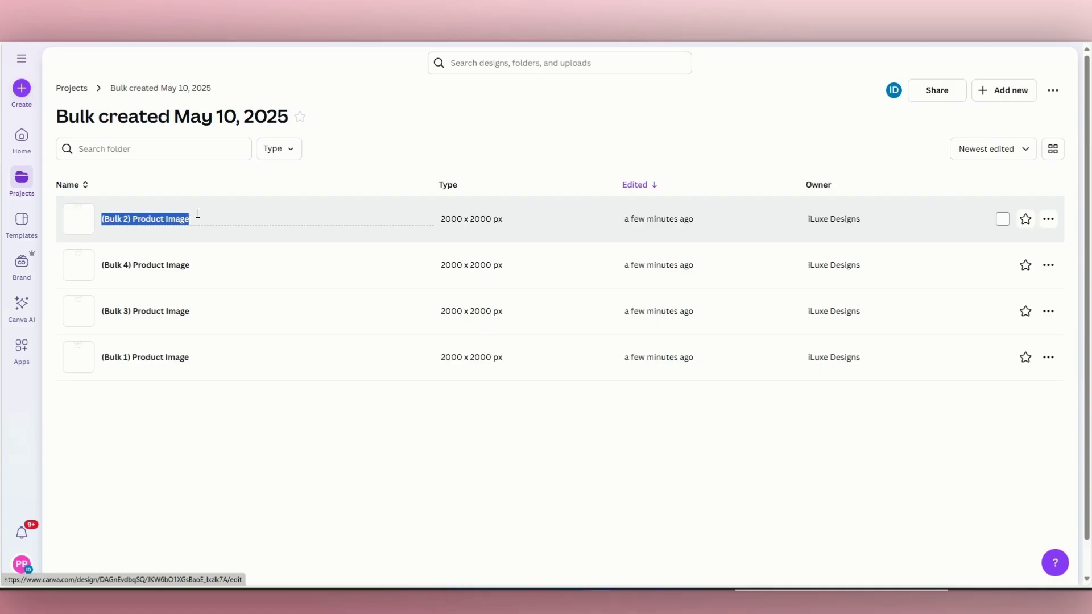
{"action": "type", "text": "Star"}
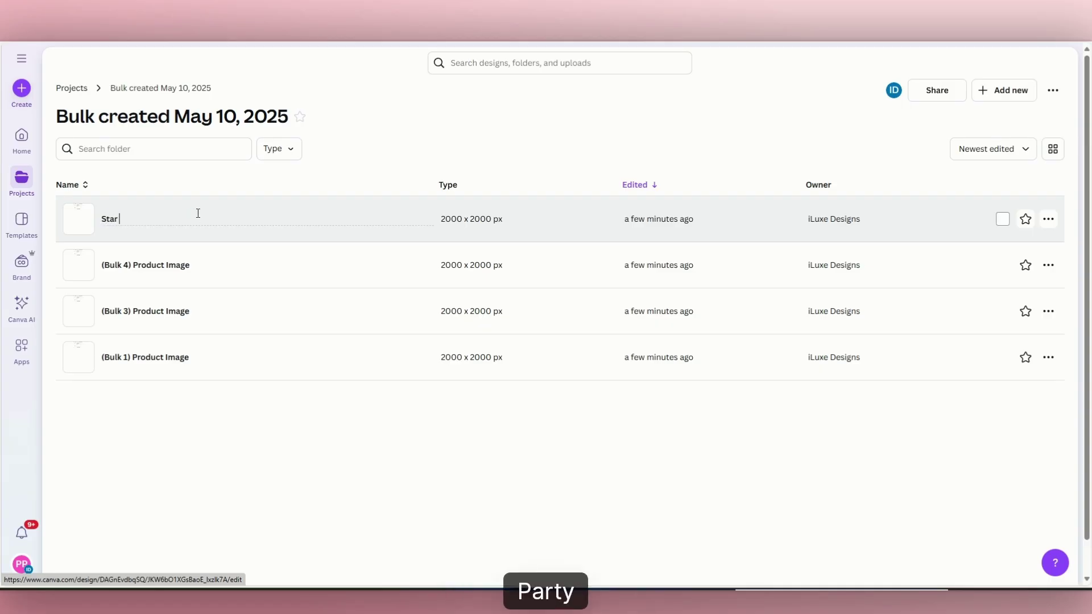
{"action": "type", "text": " Party Choc"}
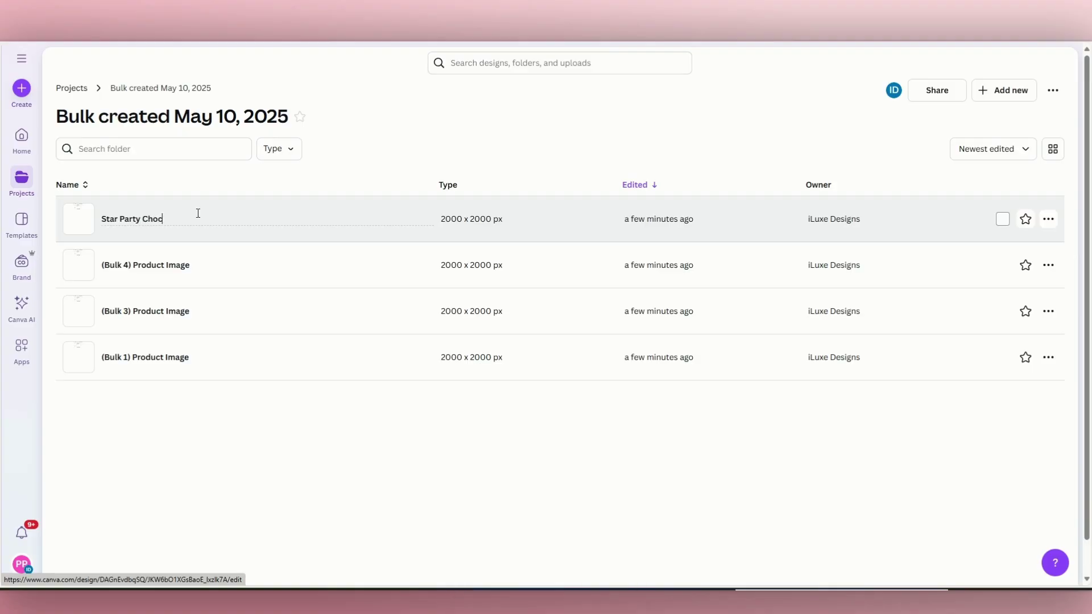
{"action": "type", "text": "Bar Mocku"}
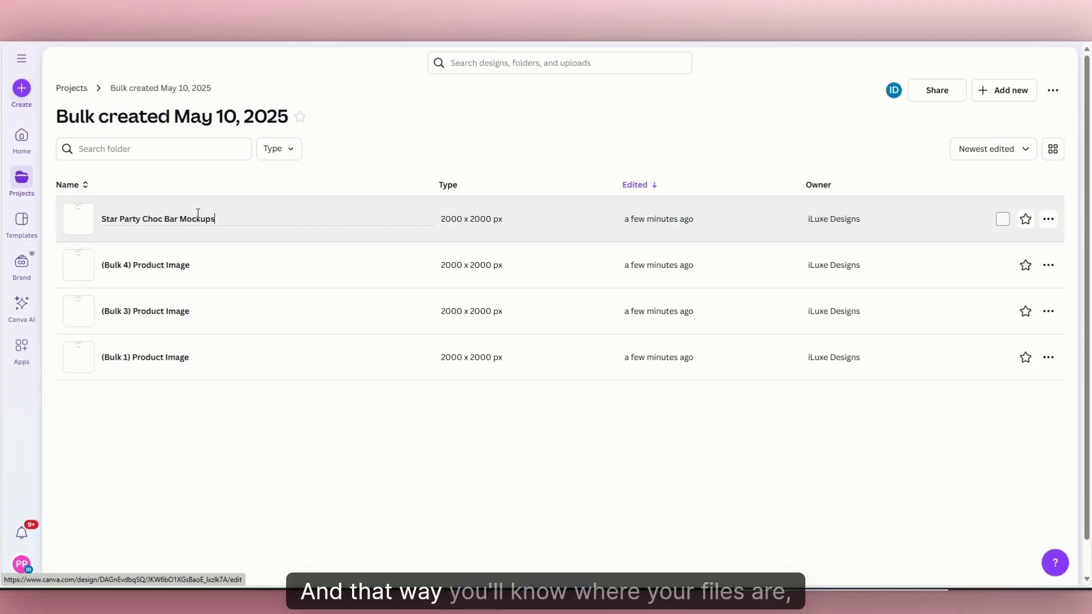
{"action": "type", "text": "ps"}
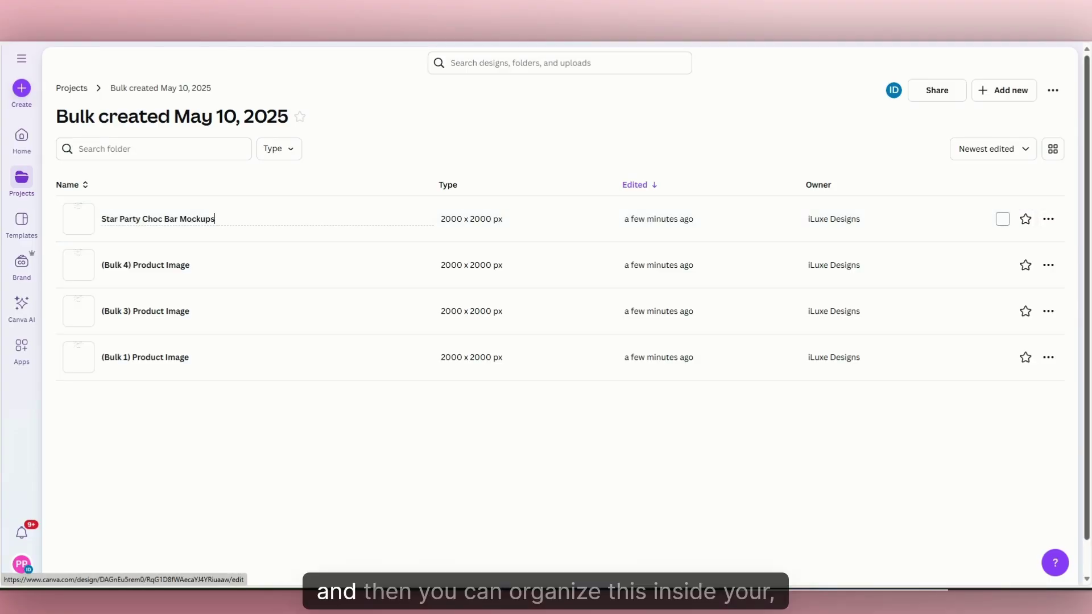
{"action": "key", "text": "Return"}
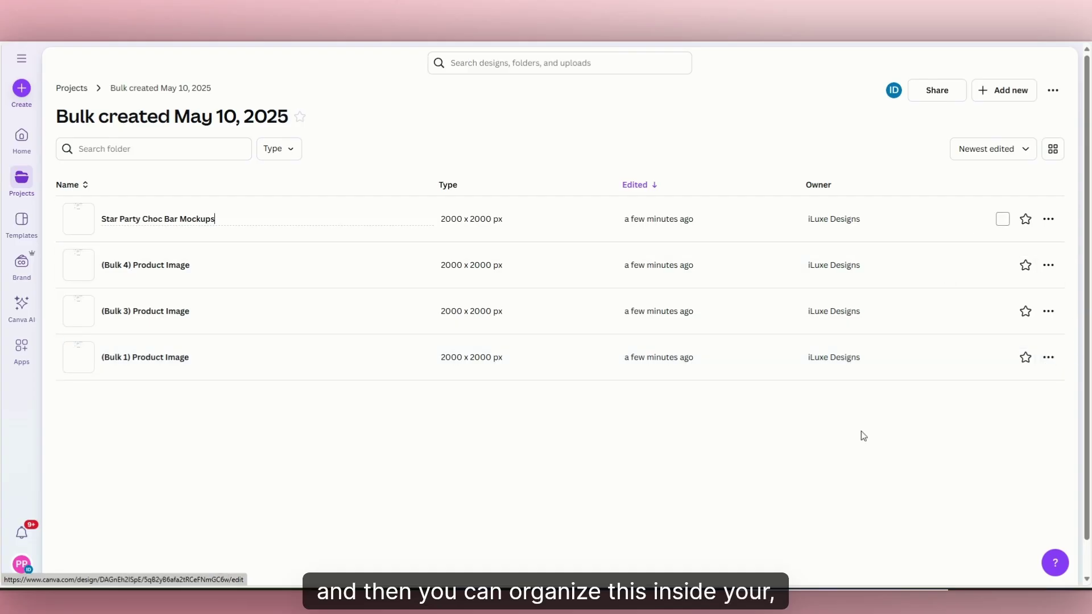